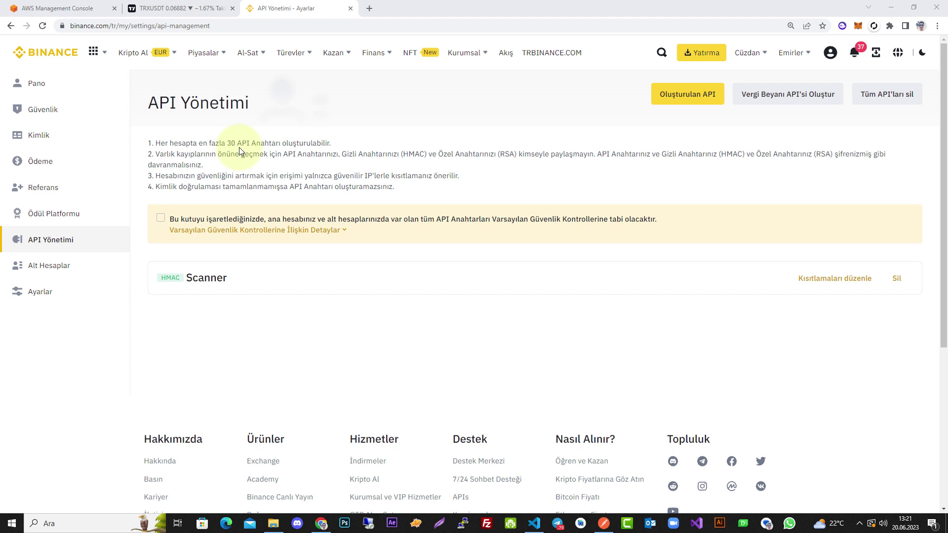
# Review the ALERT Pine script in TradingView and the Scanner API key's permissions on Binance's API management page.
pyautogui.click(159, 8)
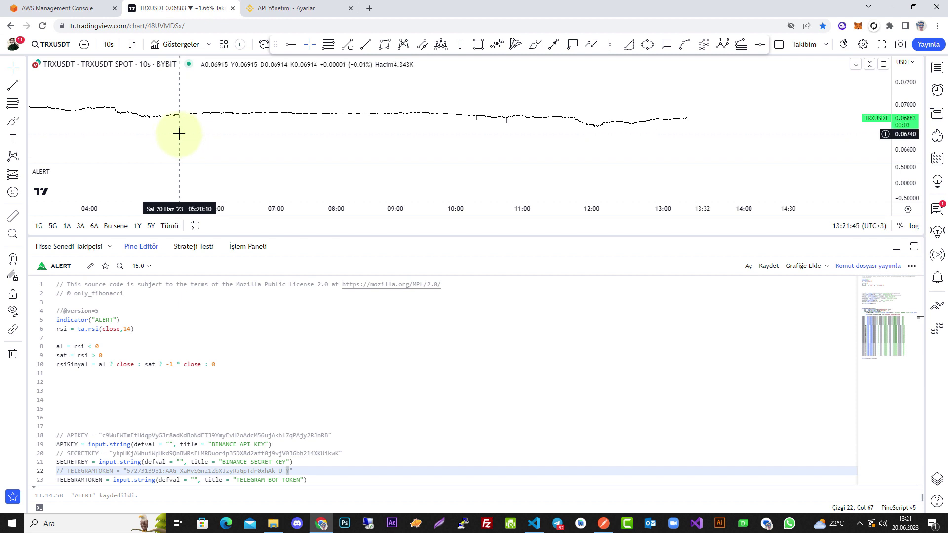
pyautogui.click(281, 11)
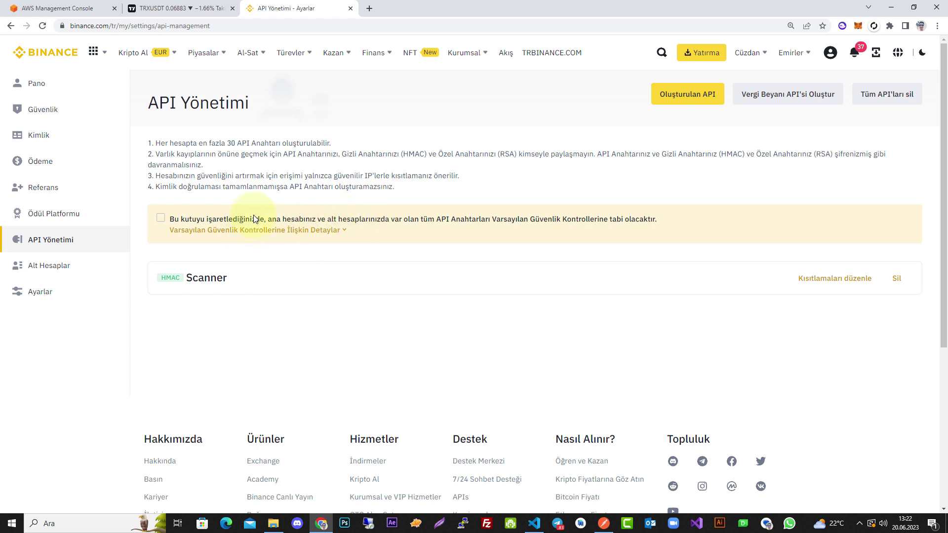
pyautogui.click(221, 281)
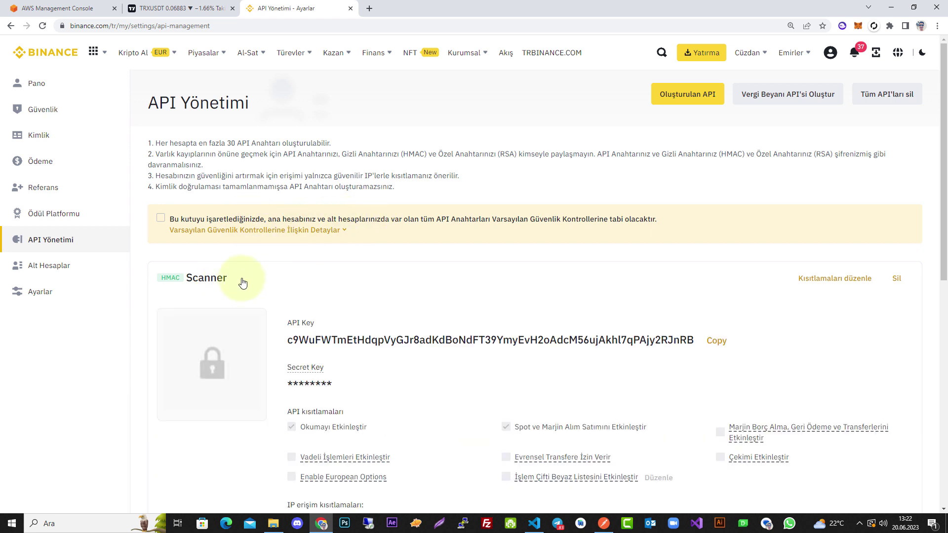
pyautogui.scroll(-2, 339, 271)
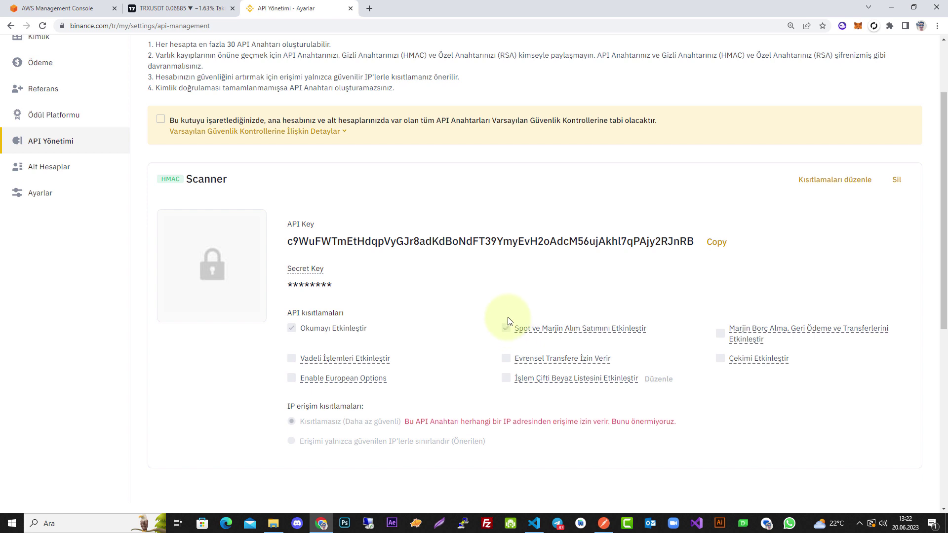
pyautogui.moveTo(350, 362)
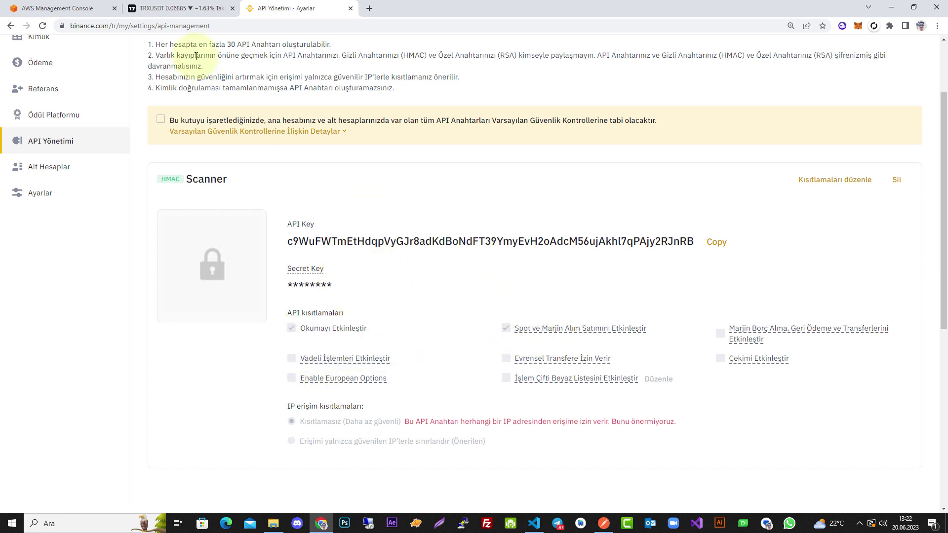
pyautogui.click(197, 9)
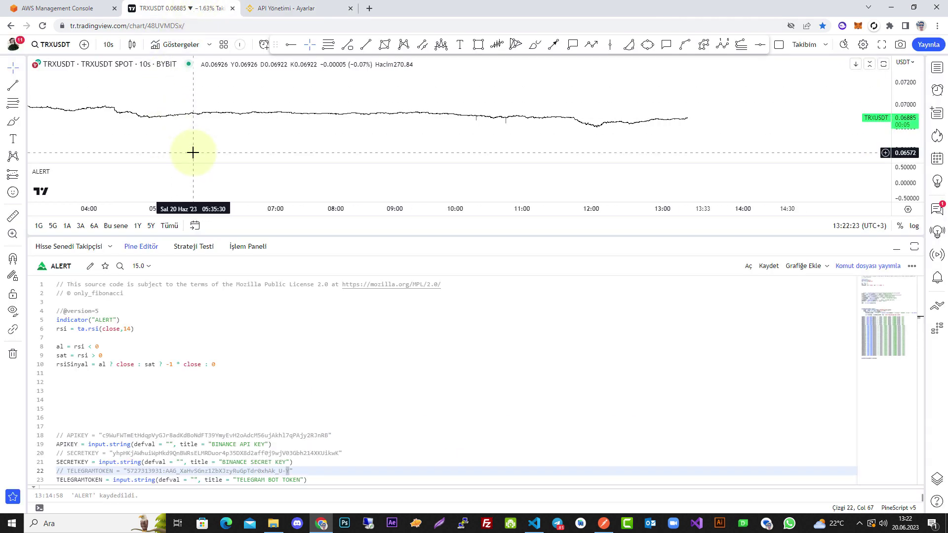
# Switch to the AWS Management Console and select Europe (Stockholm) as the region.
pyautogui.click(71, 13)
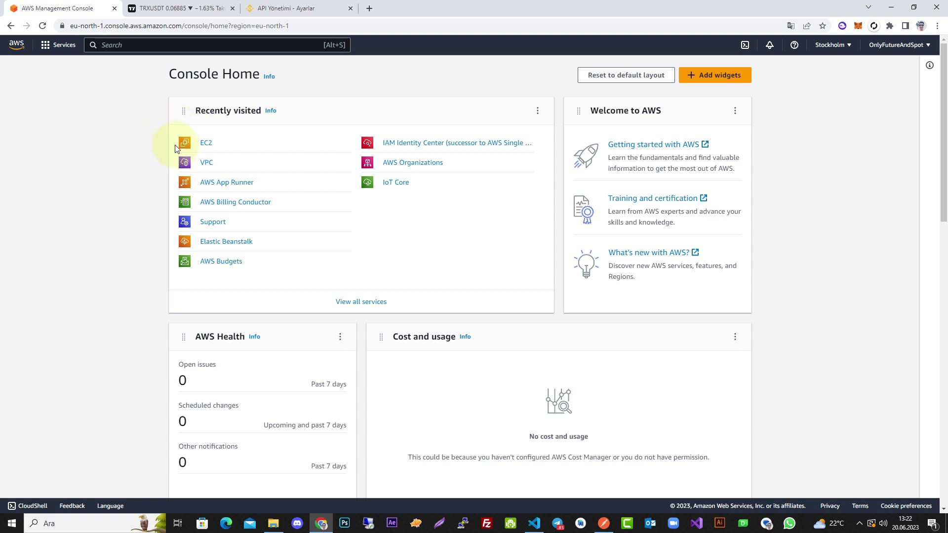
pyautogui.click(846, 51)
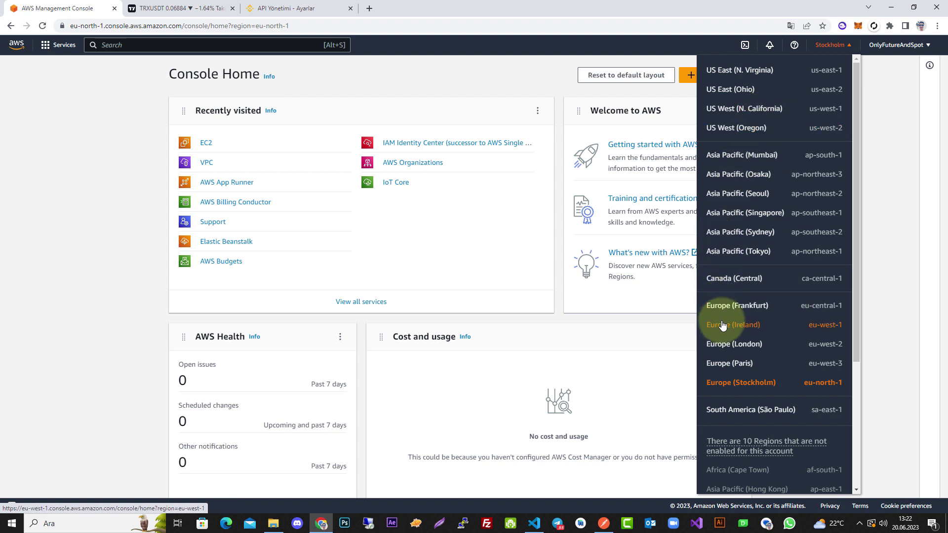
pyautogui.click(738, 383)
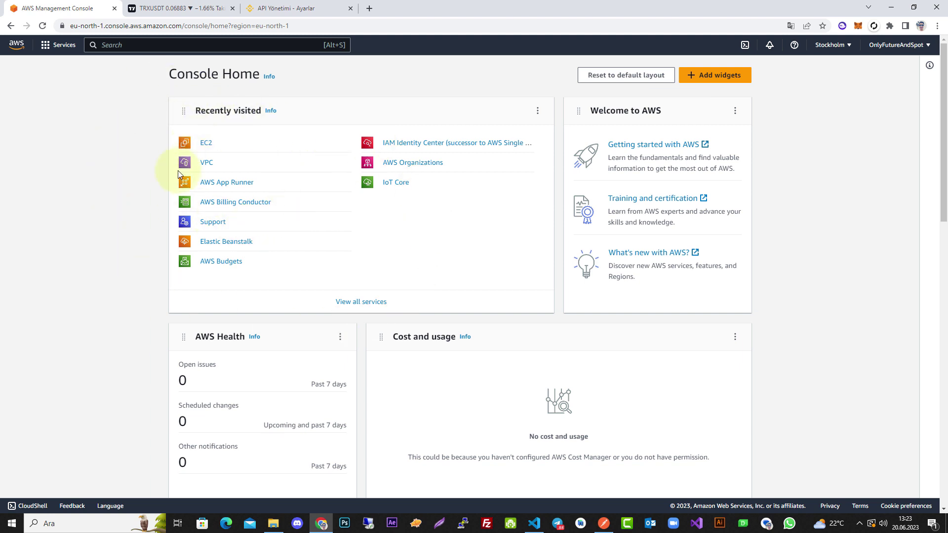
# Search the AWS services for ec2 and open the EC2 service.
pyautogui.click(156, 45)
pyautogui.write('e')
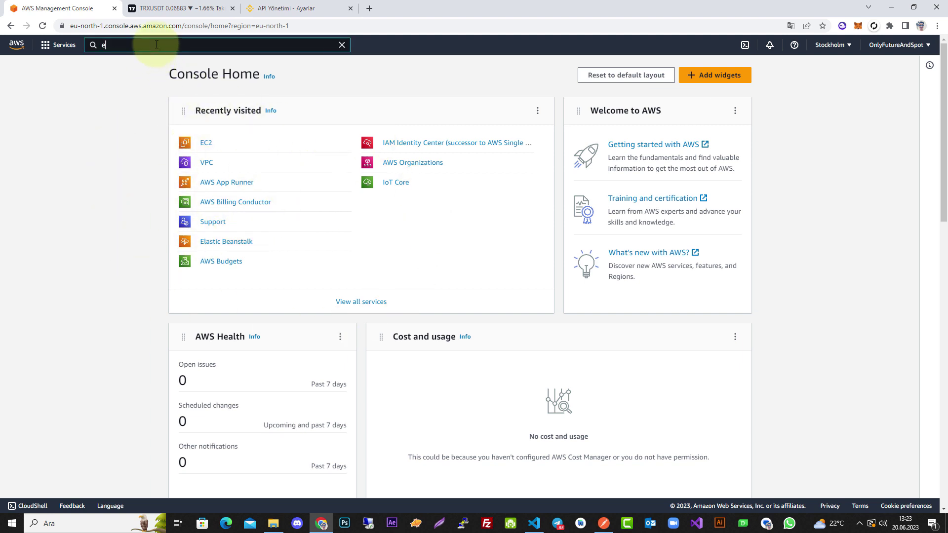
pyautogui.write('c2')
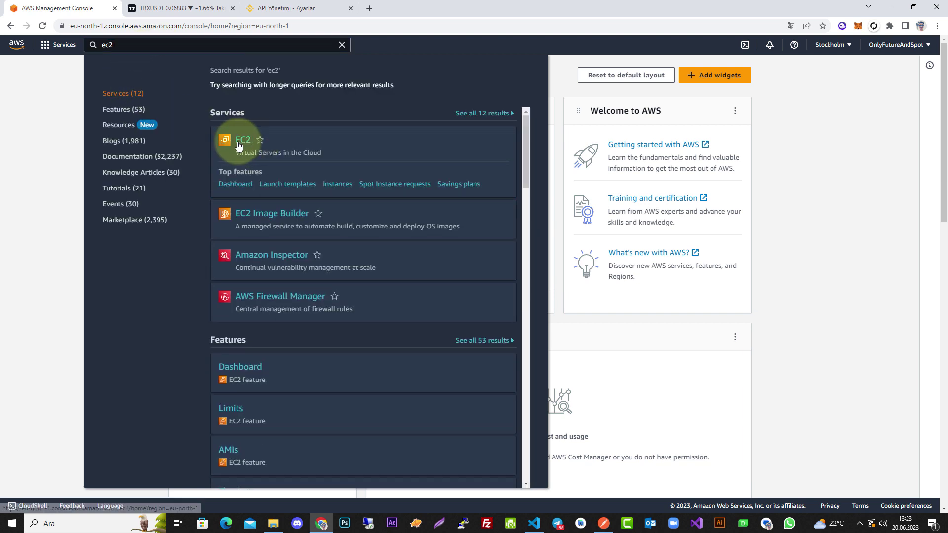
pyautogui.click(239, 143)
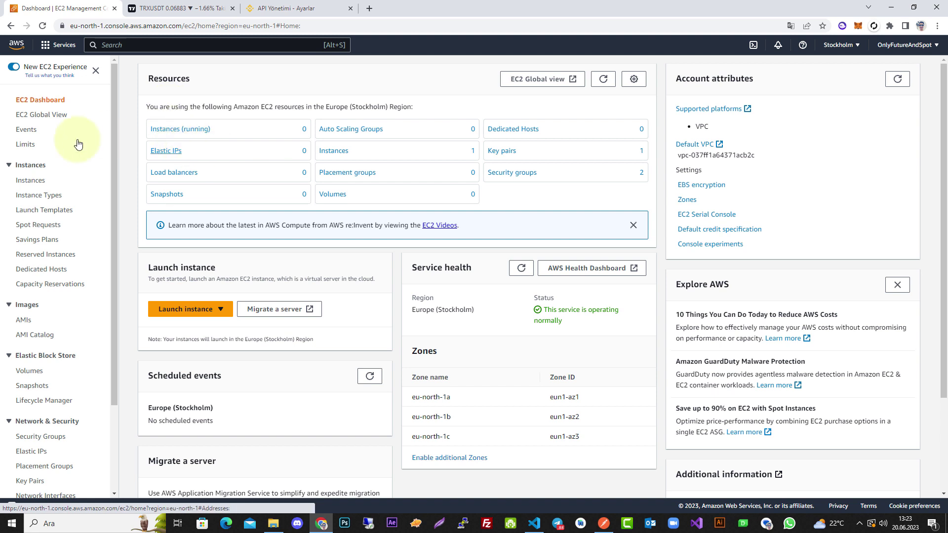
# Start launching a new EC2 instance and name it OnlyTradingviewScanner.
pyautogui.click(31, 181)
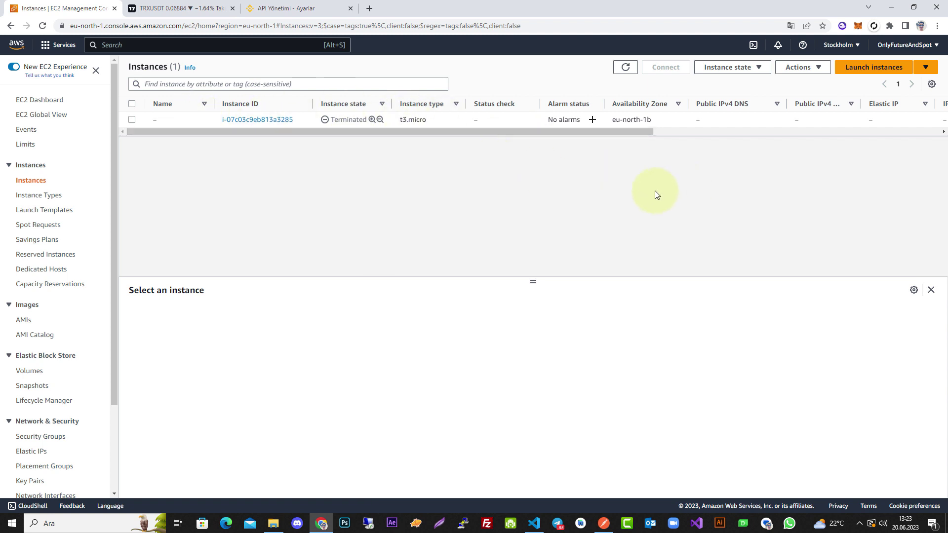
pyautogui.click(857, 70)
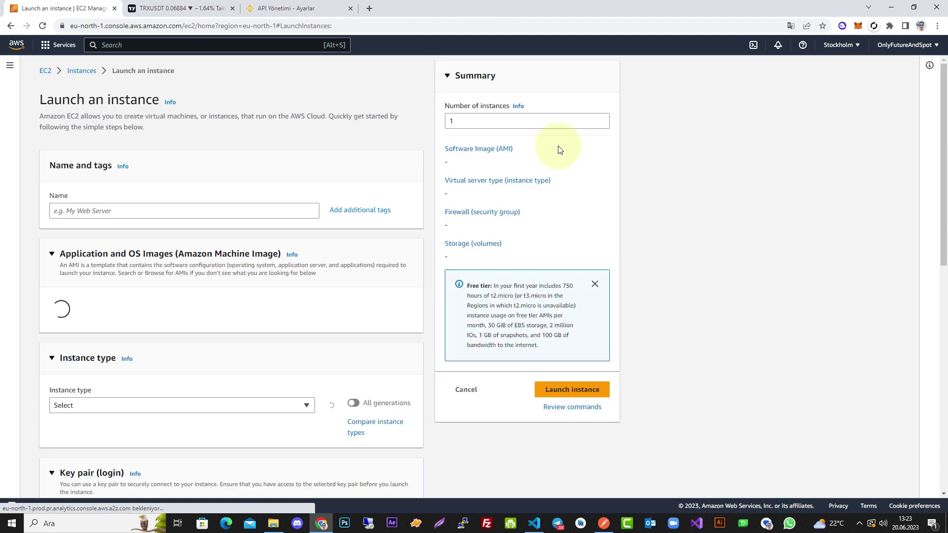
pyautogui.click(111, 212)
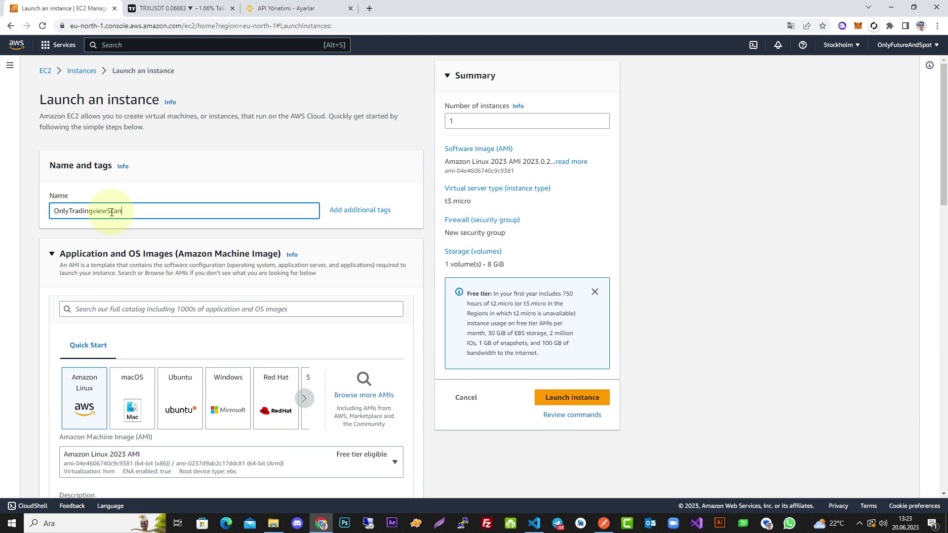
# Choose Amazon Linux 2 AMI (HVM) - Kernel 5.10, SSD Volume Type as the instance's machine image.
pyautogui.scroll(-2, 94, 237)
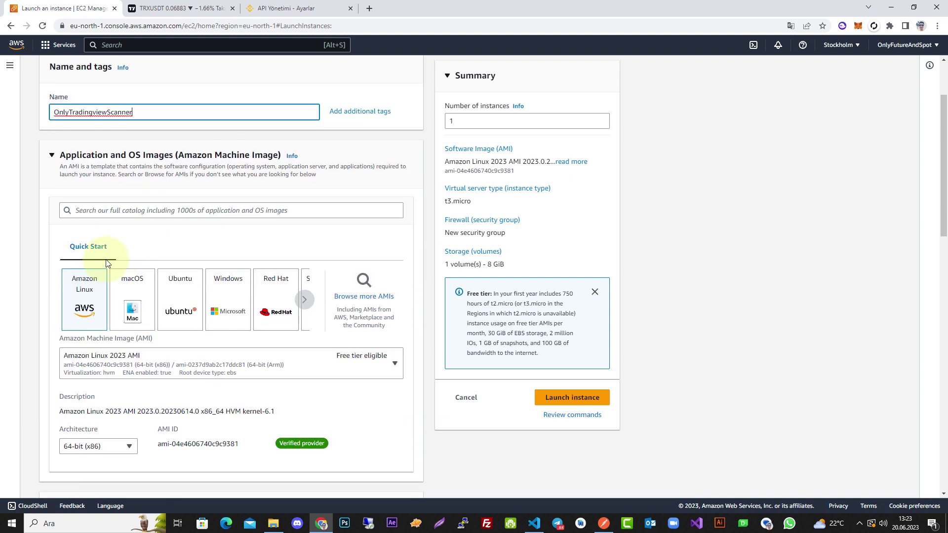
pyautogui.scroll(-2, 82, 303)
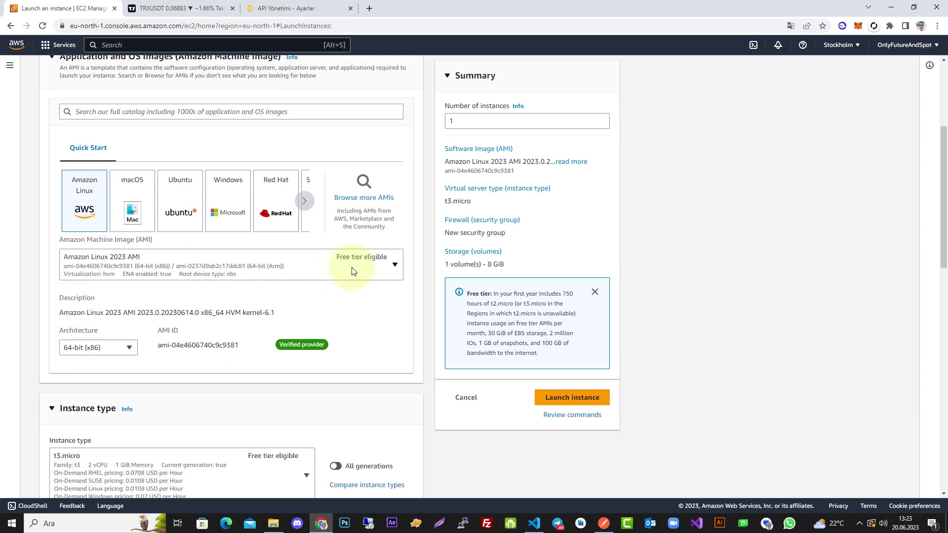
pyautogui.click(388, 263)
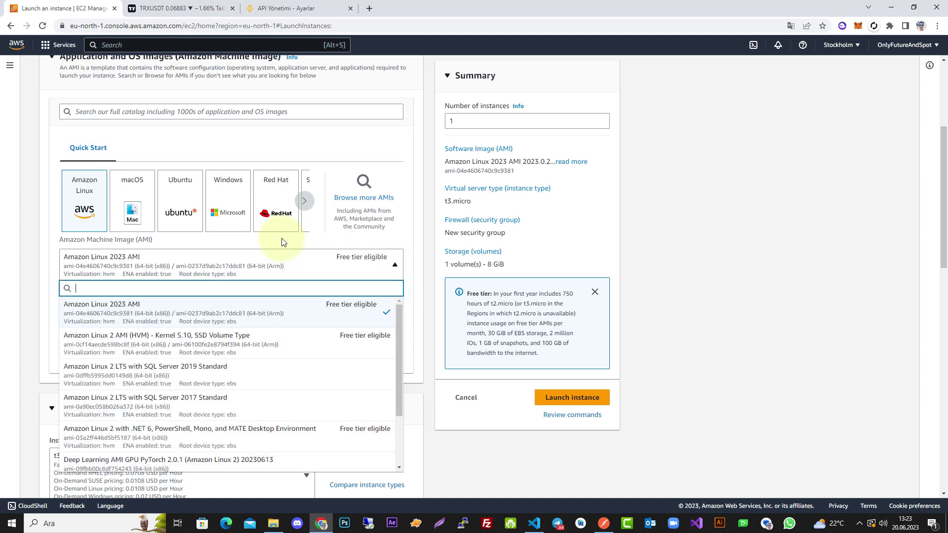
pyautogui.scroll(-1, 55, 230)
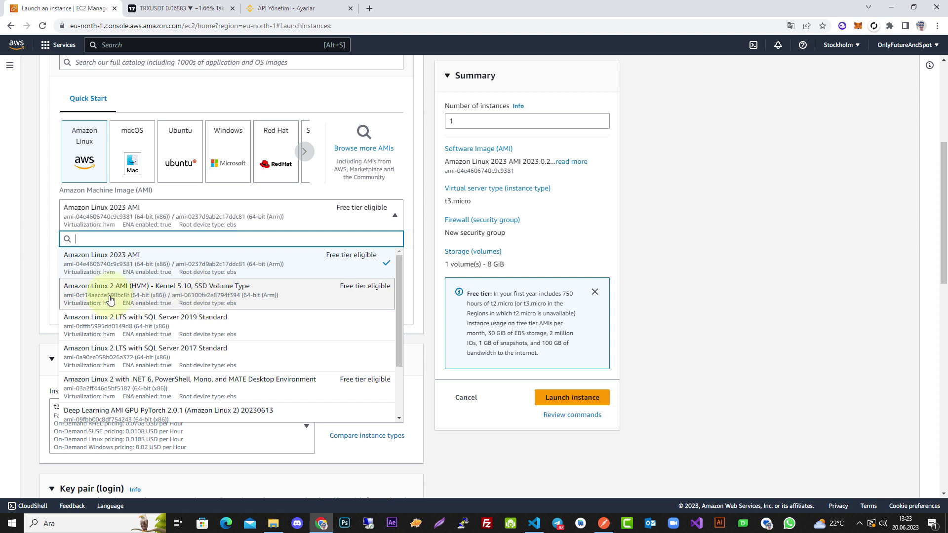
pyautogui.click(235, 301)
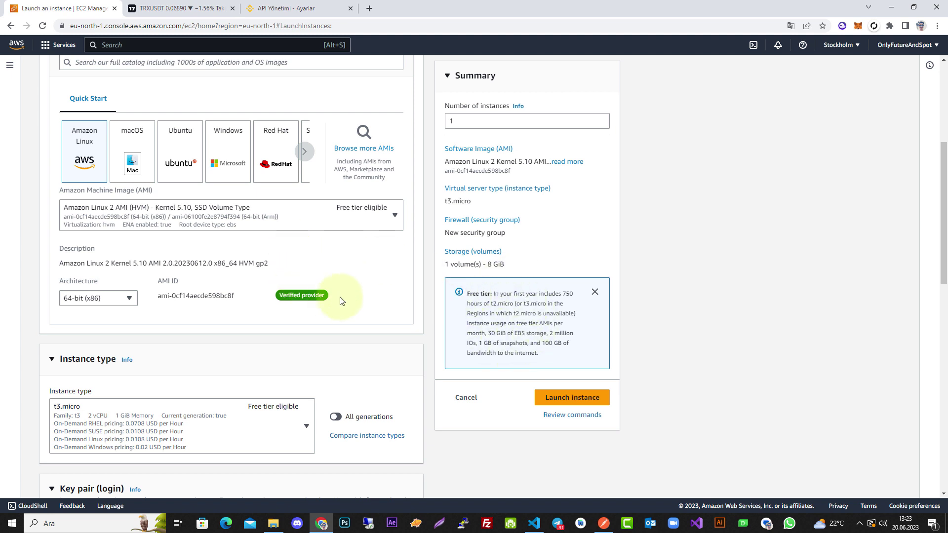
# Create a new RSA key pair named TVScanner for the instance, with the private key in .ppk format.
pyautogui.scroll(-2, 292, 274)
pyautogui.scroll(-4, 289, 274)
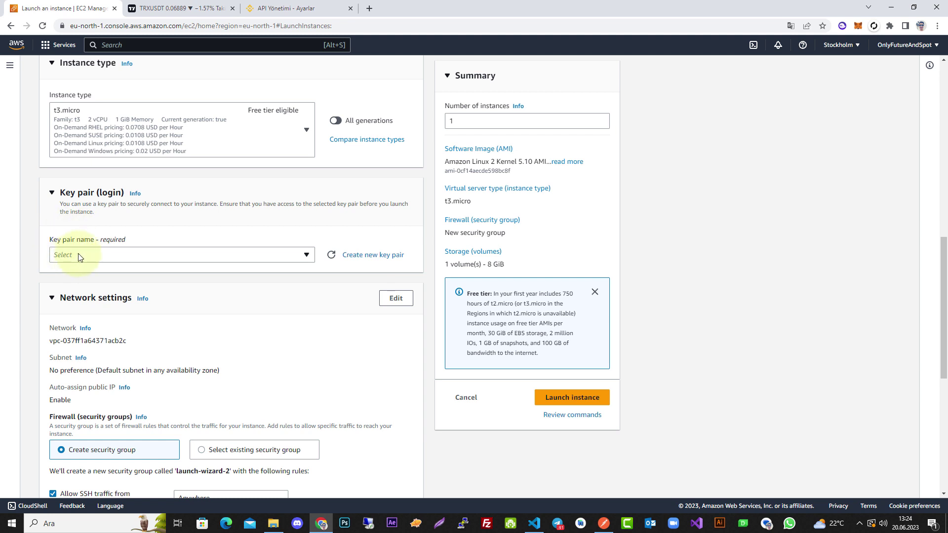
pyautogui.click(366, 260)
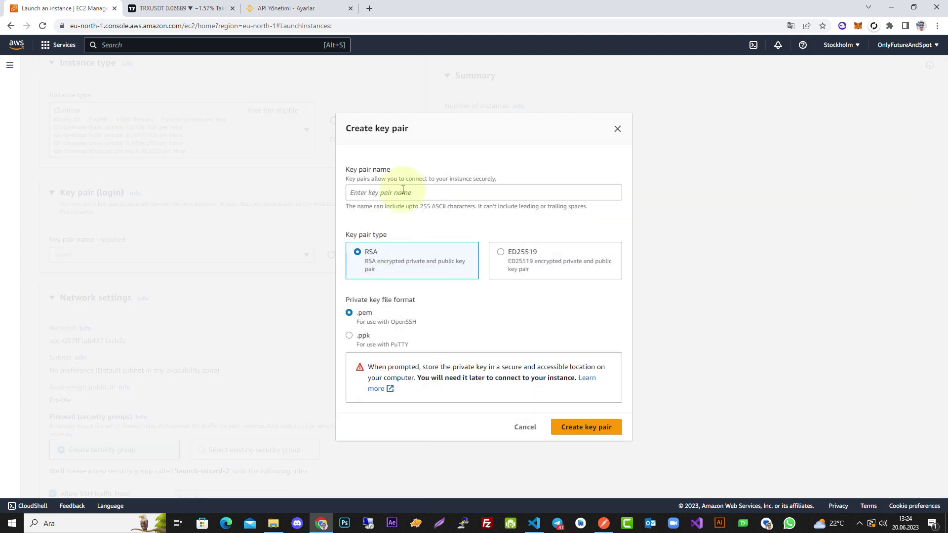
pyautogui.click(371, 192)
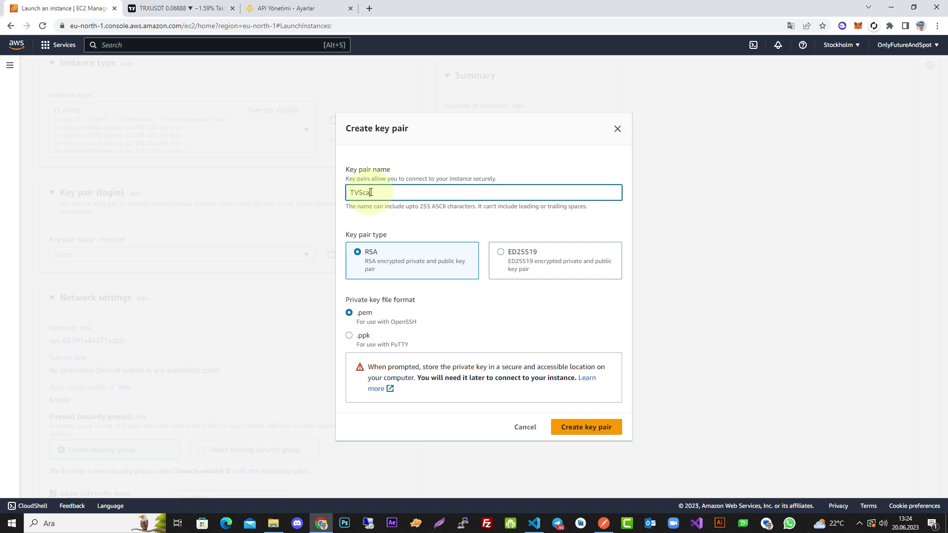
pyautogui.click(350, 335)
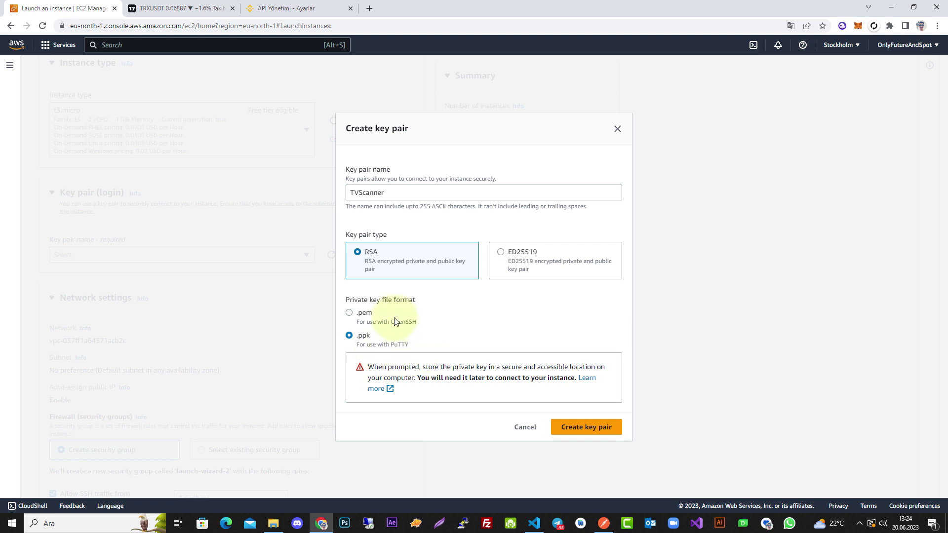
pyautogui.click(575, 426)
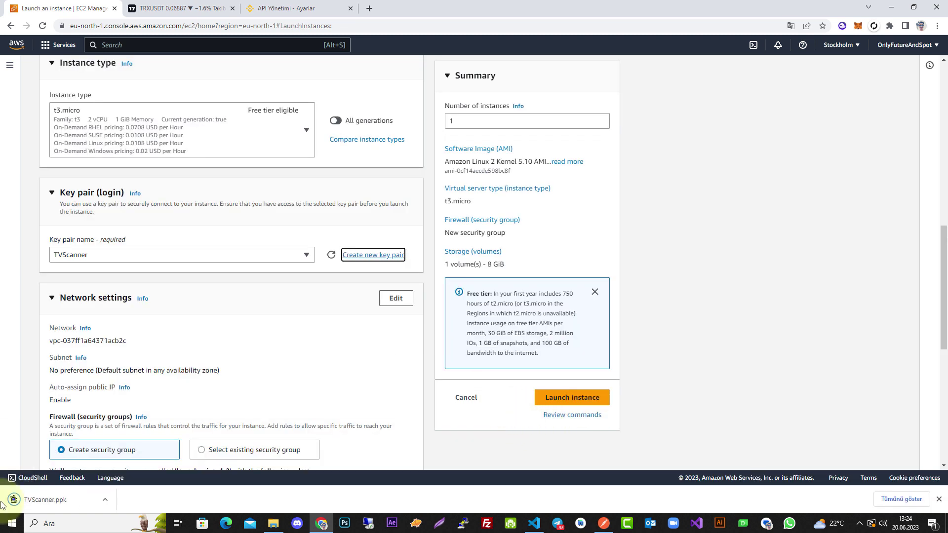
# Put the downloaded TVScanner.ppk file into the SCANNER - ORDERER folder and return to the instance launch form.
pyautogui.click(273, 518)
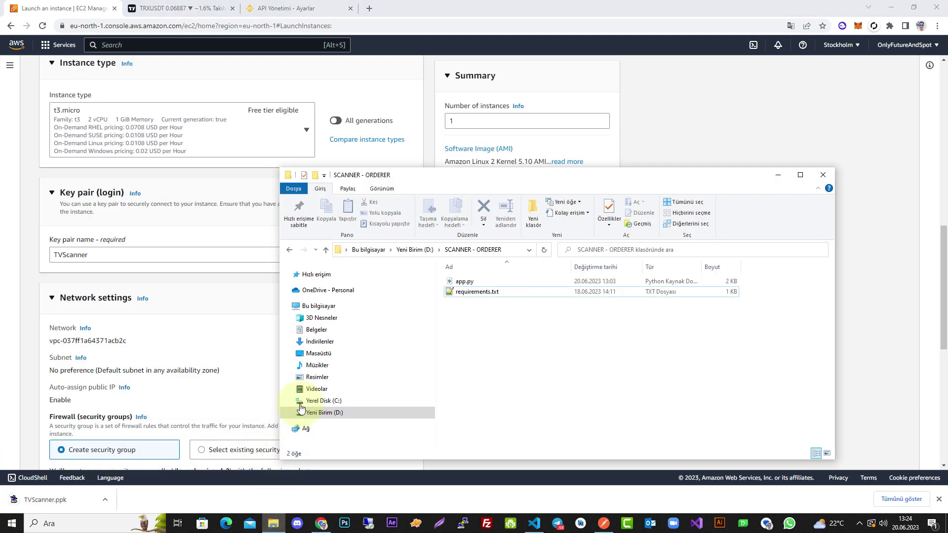
pyautogui.moveTo(32, 501); pyautogui.dragTo(533, 340)
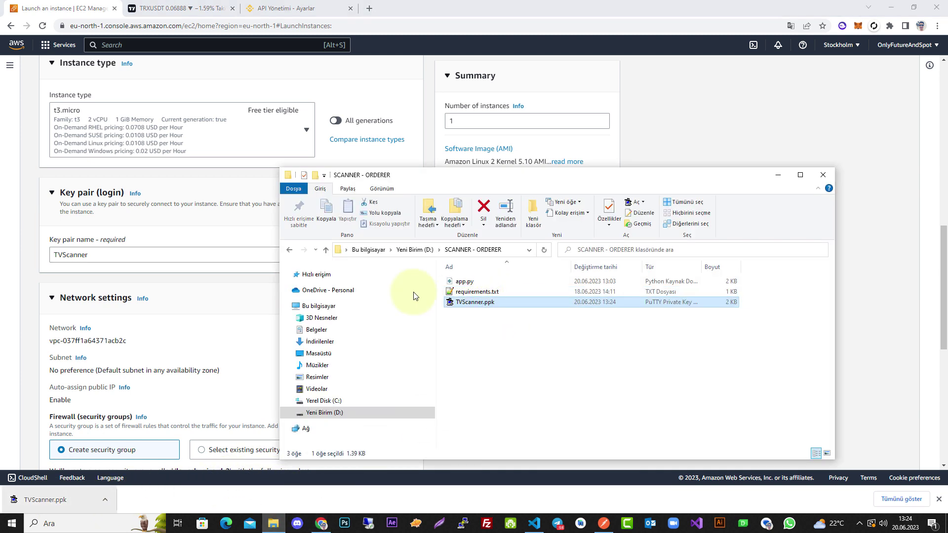
pyautogui.click(31, 280)
# Allow HTTP traffic from the internet in the network settings and launch the instance.
pyautogui.scroll(-3, 35, 280)
pyautogui.scroll(-3, 36, 280)
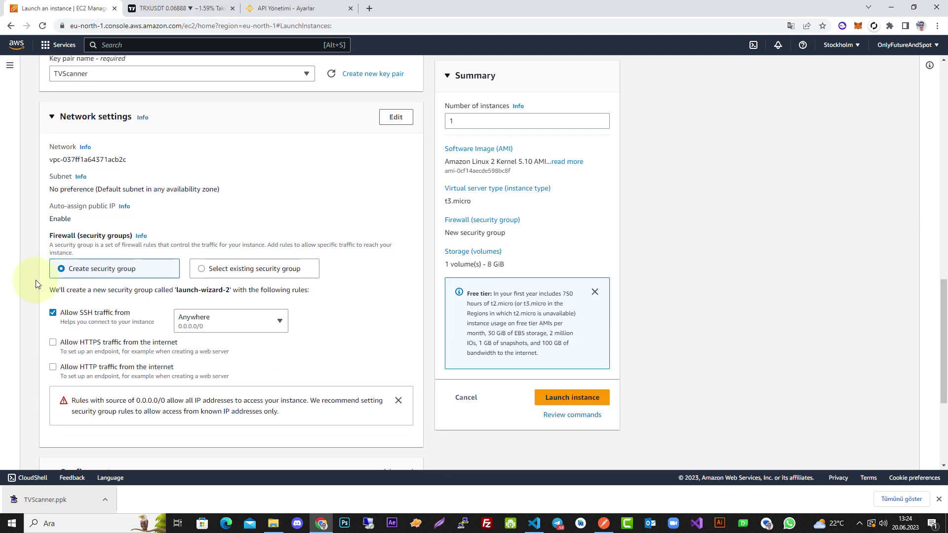
pyautogui.click(53, 302)
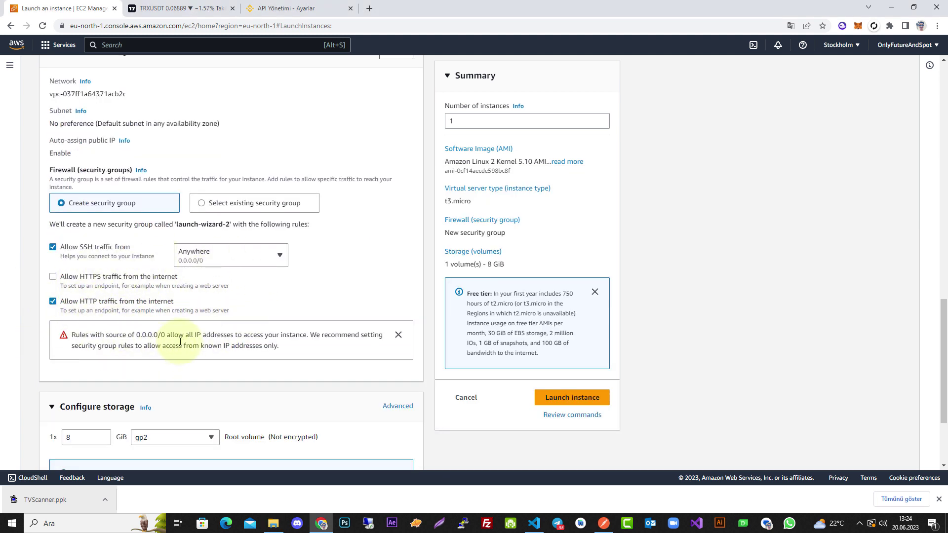
pyautogui.click(572, 398)
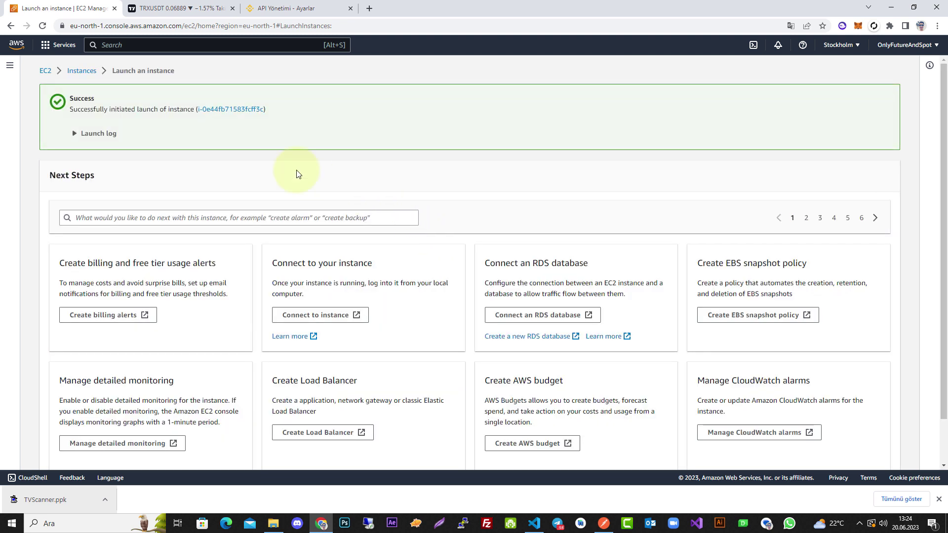
# Open the summary of the OnlyTradingviewScanner instance from the instances list.
pyautogui.click(82, 70)
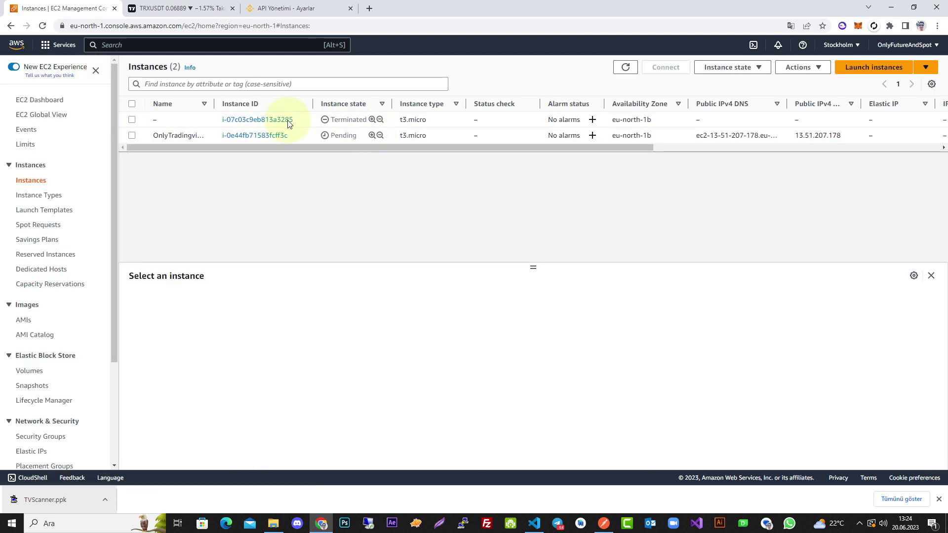
pyautogui.click(266, 138)
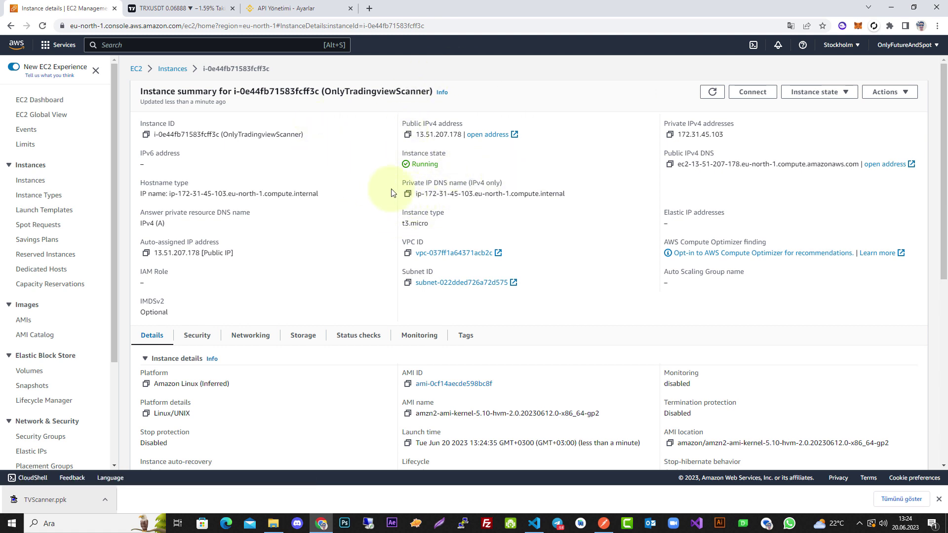
# Switch to Visual Studio Code and read through app.py, from the webhook route down to the app.run line.
pyautogui.click(534, 524)
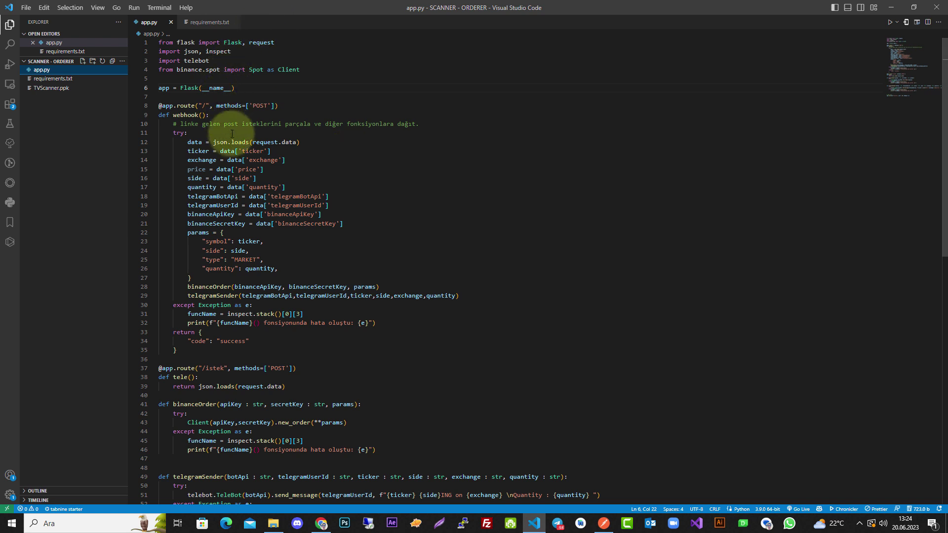
pyautogui.scroll(-2, 247, 237)
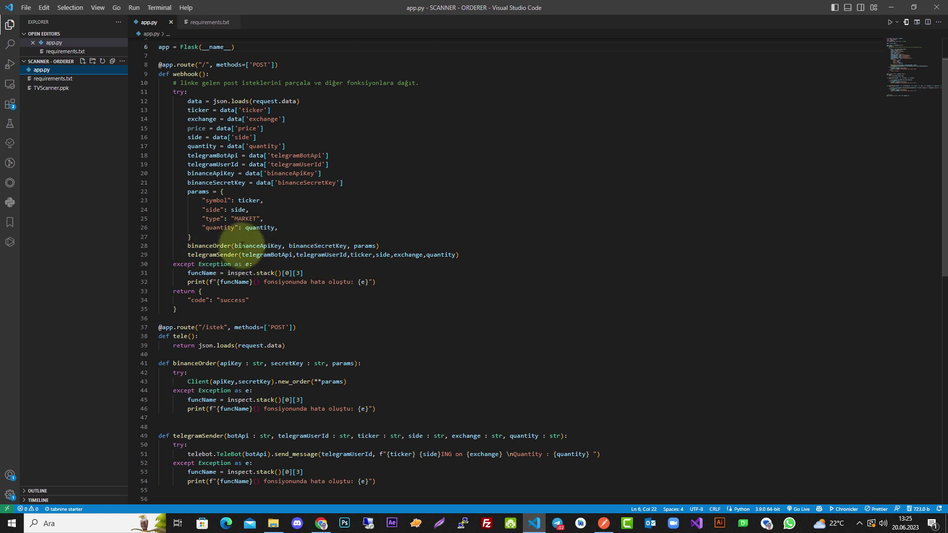
pyautogui.scroll(-4, 278, 301)
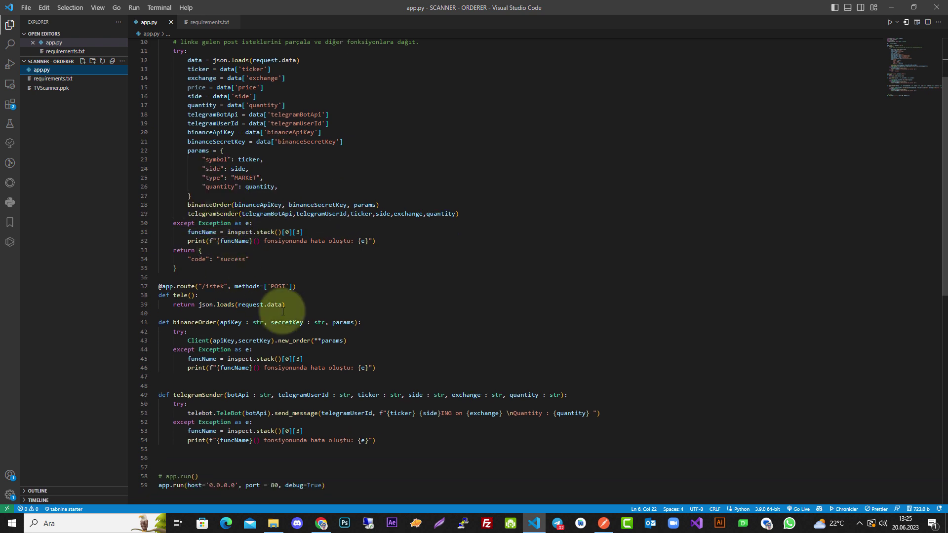
# Review app.py again, covering the imports, the webhook route's order parameters, and the binanceOrder and telegramSender functions.
pyautogui.scroll(4, 237, 248)
pyautogui.scroll(-1, 159, 271)
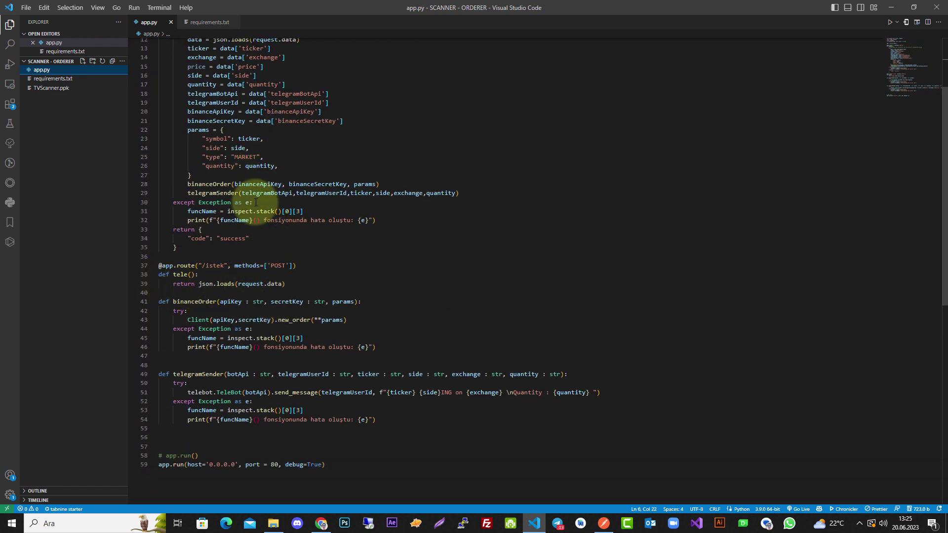
pyautogui.scroll(4, 257, 193)
pyautogui.scroll(-5, 261, 184)
pyautogui.scroll(3, 242, 186)
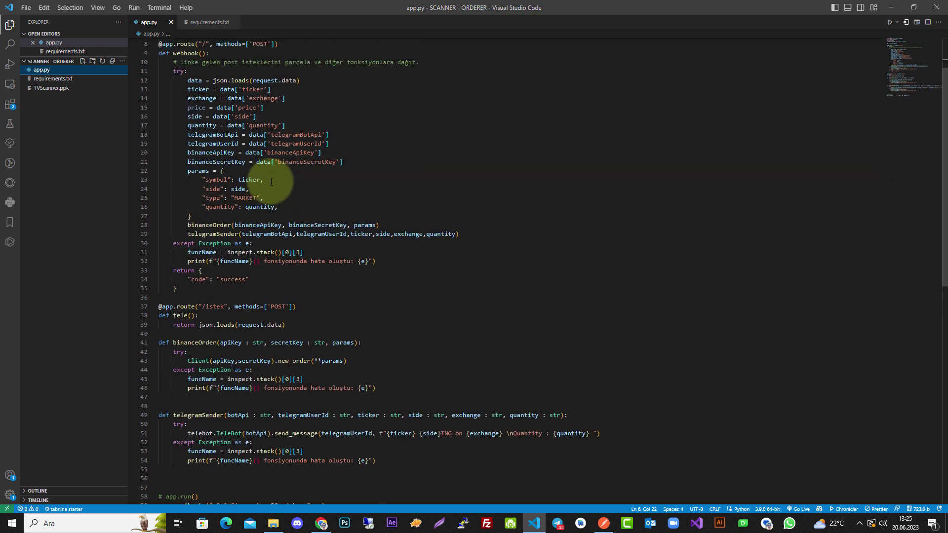
pyautogui.scroll(3, 271, 182)
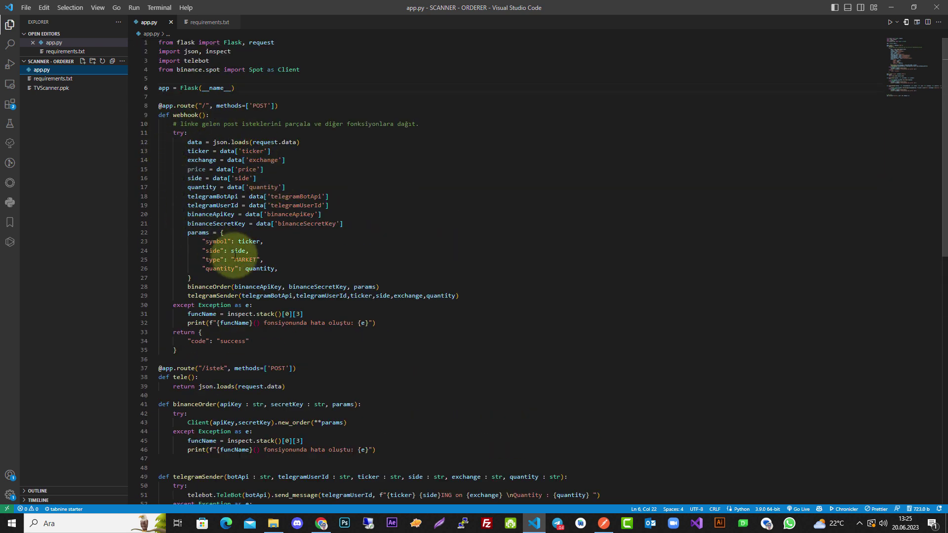
pyautogui.scroll(-2, 230, 277)
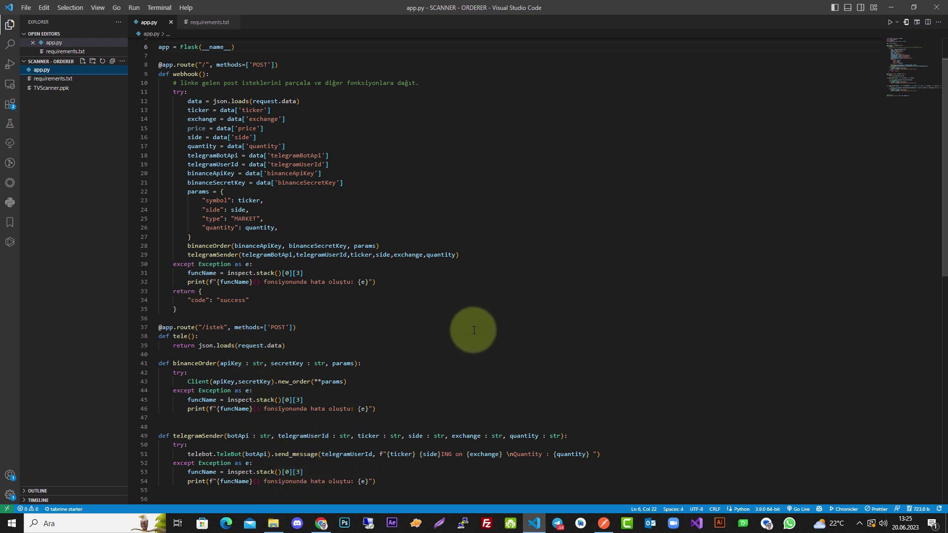
# Switch to FileZilla and dismiss its update notice, then copy the instance's public IPv4 DNS from the AWS console in Chrome.
pyautogui.click(487, 530)
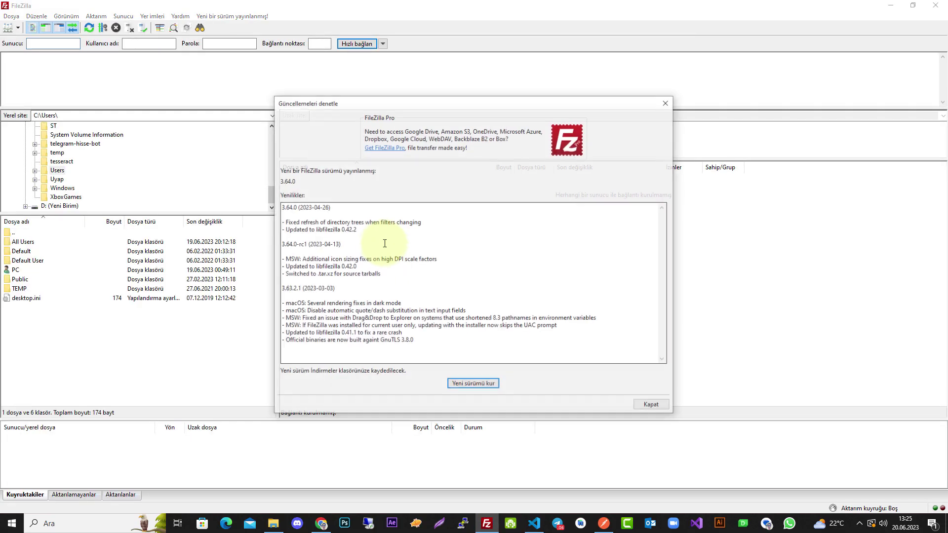
pyautogui.click(645, 407)
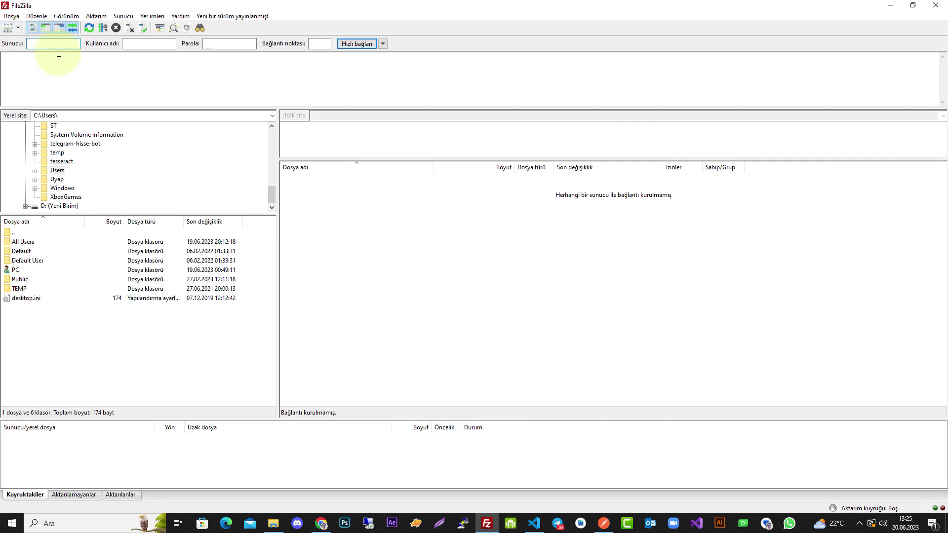
pyautogui.click(322, 524)
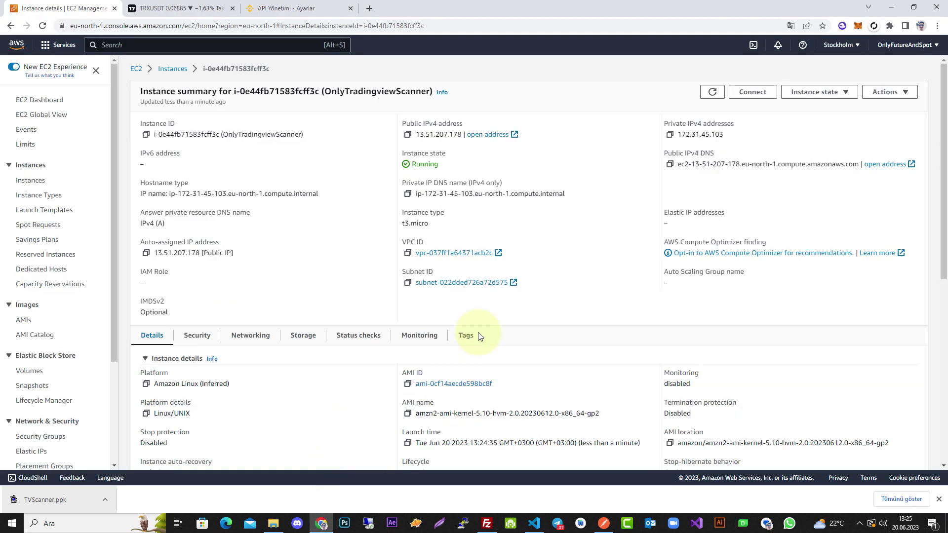
pyautogui.click(669, 165)
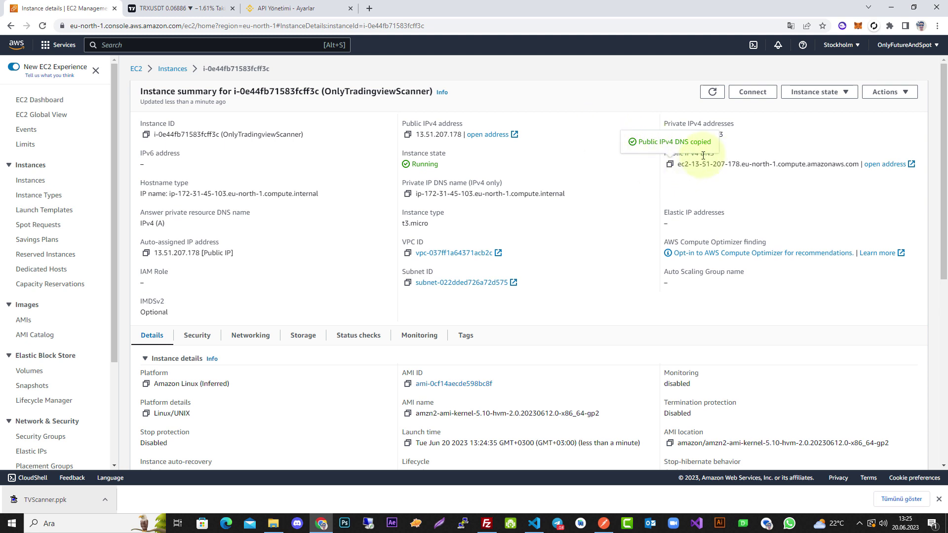
# Return to FileZilla and paste the copied public DNS as the quick-connect host.
pyautogui.click(488, 523)
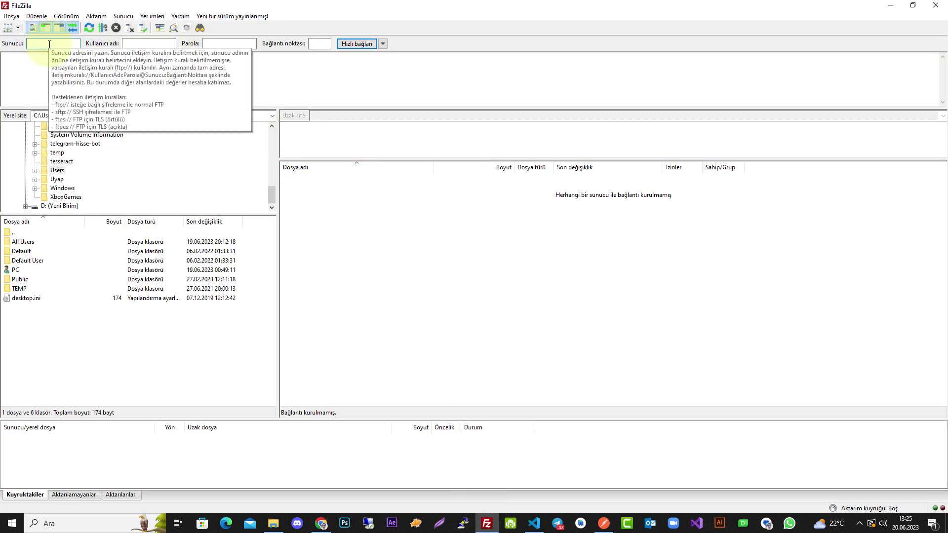
pyautogui.click(49, 44)
pyautogui.hotkey('ctrl', 'v')
pyautogui.click(382, 44)
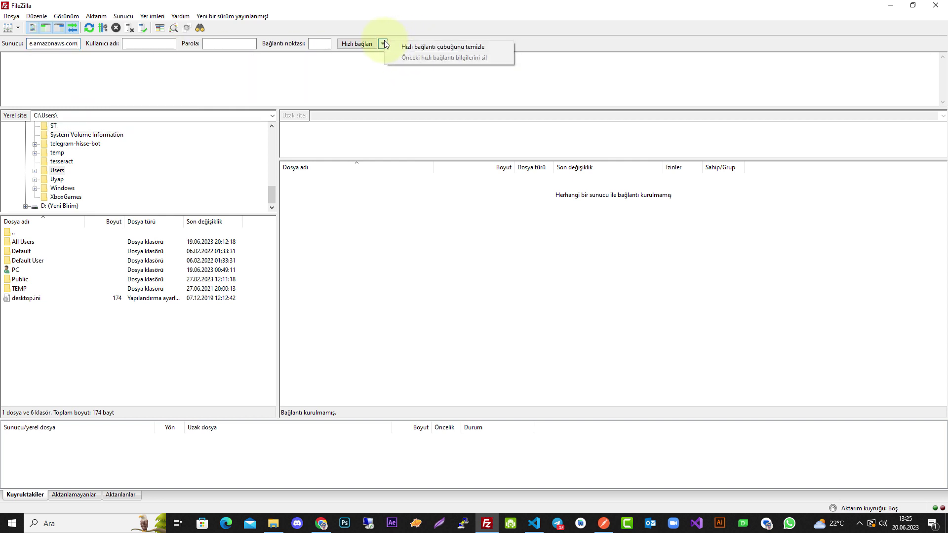
pyautogui.click(368, 63)
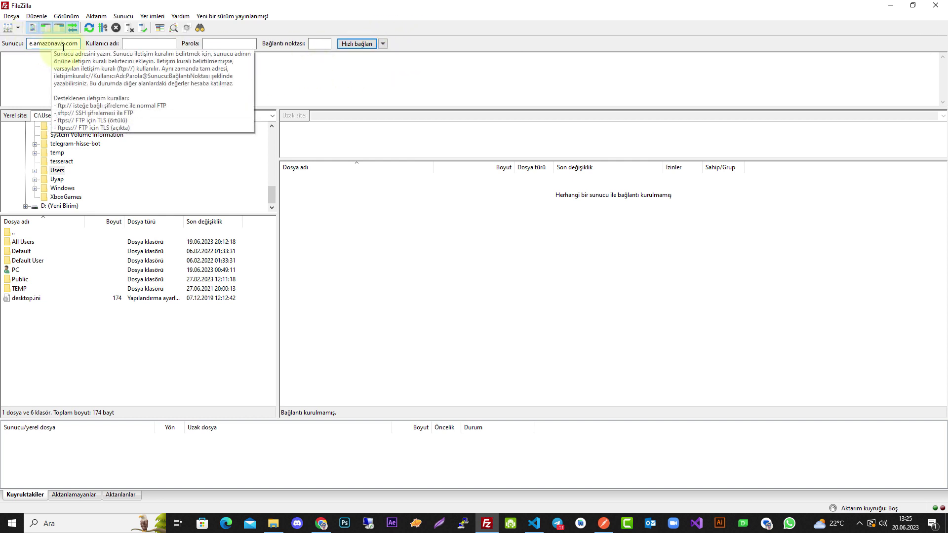
# Open the Site Manager, dismiss the missing key file warning, and delete the saved EU site.
pyautogui.click(17, 19)
pyautogui.click(46, 29)
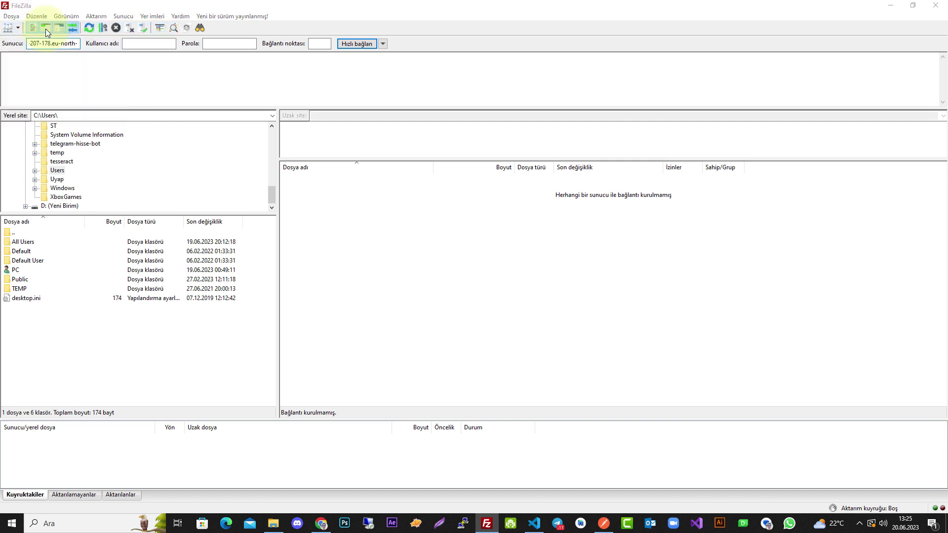
pyautogui.click(329, 316)
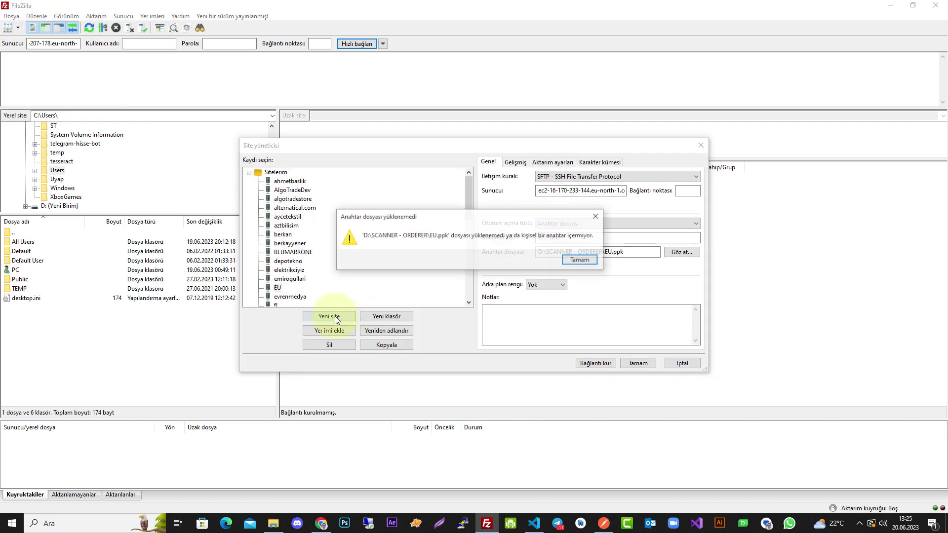
pyautogui.click(575, 262)
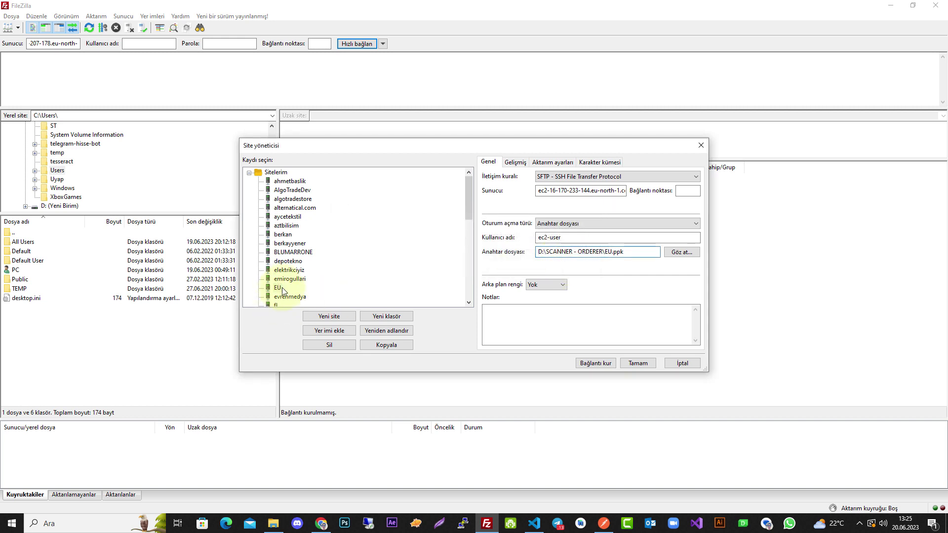
pyautogui.click(322, 348)
pyautogui.click(479, 279)
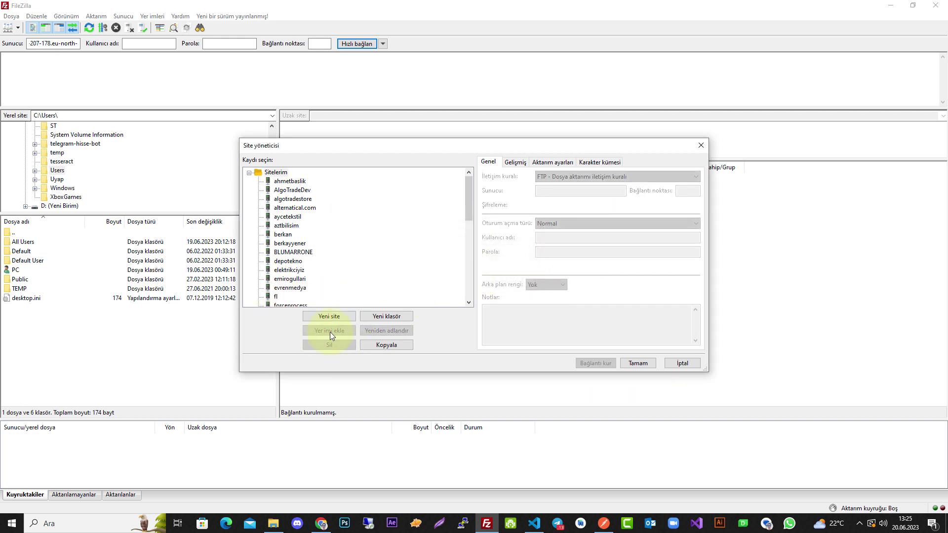
# Create a site named ScannerOrderer that uses SFTP - SSH File Transfer Protocol, with the instance's public DNS as its host.
pyautogui.click(345, 317)
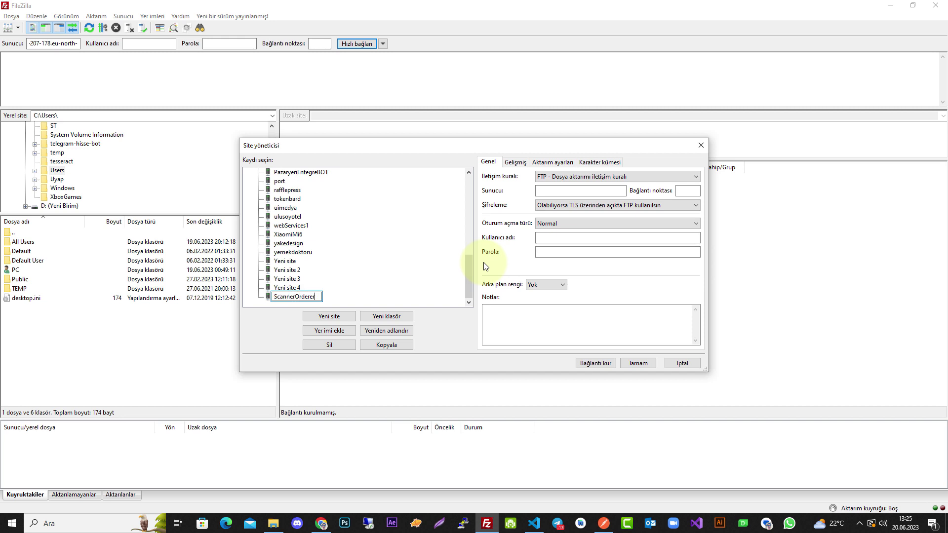
pyautogui.write('ScannerOrderer')
pyautogui.press('Return')
pyautogui.click(580, 177)
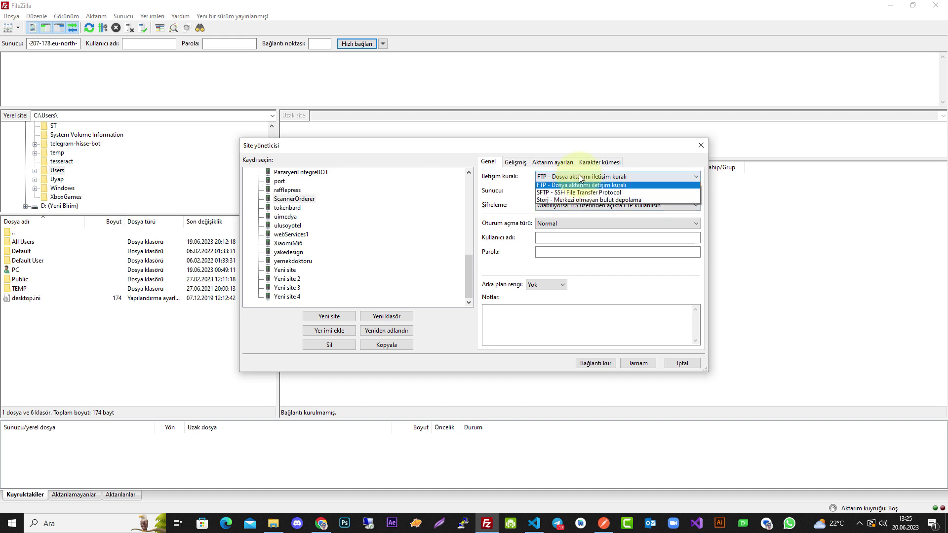
pyautogui.click(555, 192)
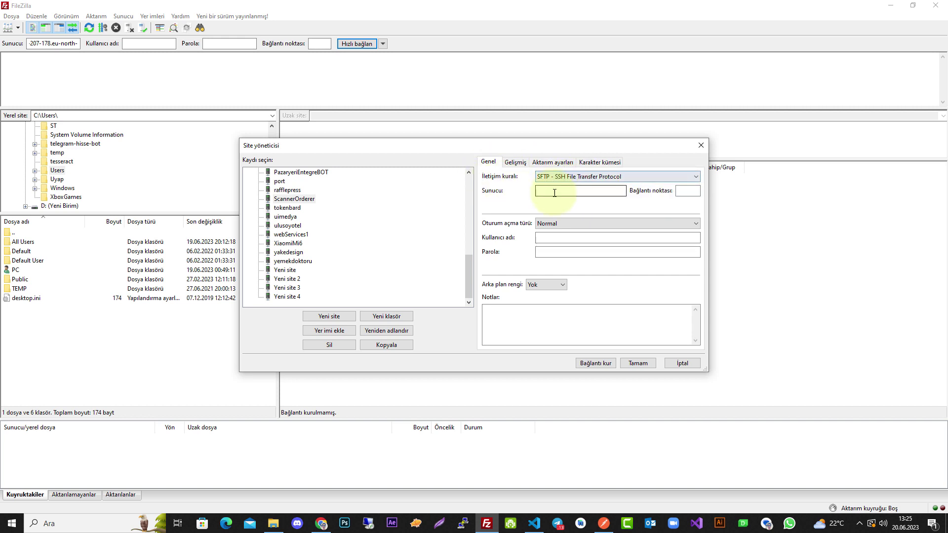
pyautogui.click(554, 193)
pyautogui.hotkey('ctrl', 'v')
pyautogui.moveTo(618, 191); pyautogui.dragTo(545, 212)
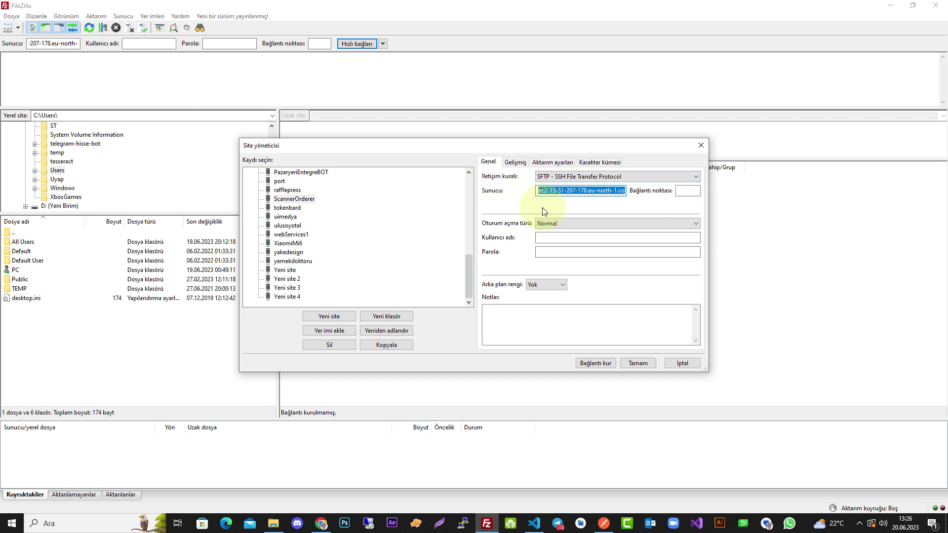
# Set ScannerOrderer to key file logon with TVScanner.ppk and user ec2-user, and connect, accepting the unknown server key.
pyautogui.click(561, 229)
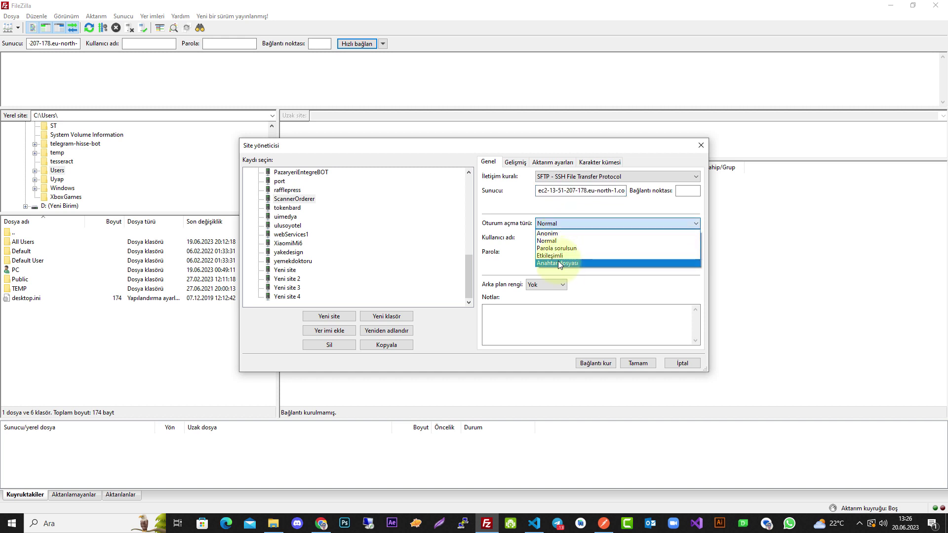
pyautogui.click(561, 266)
pyautogui.click(676, 253)
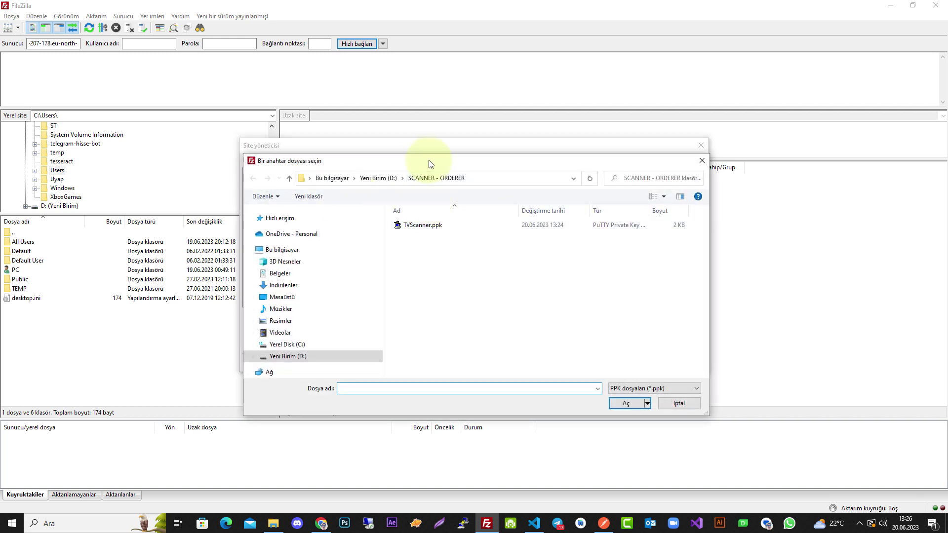
pyautogui.moveTo(423, 164); pyautogui.dragTo(396, 168)
pyautogui.click(401, 229)
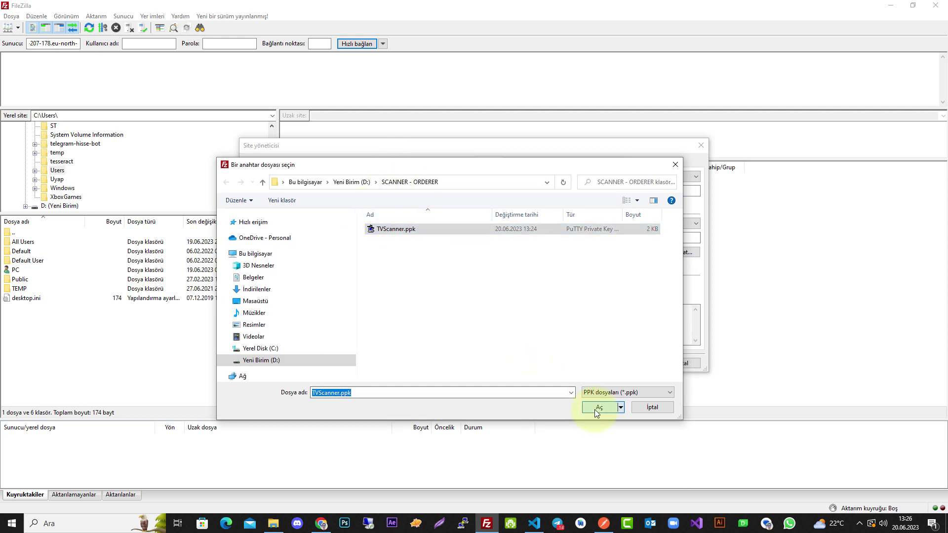
pyautogui.click(599, 407)
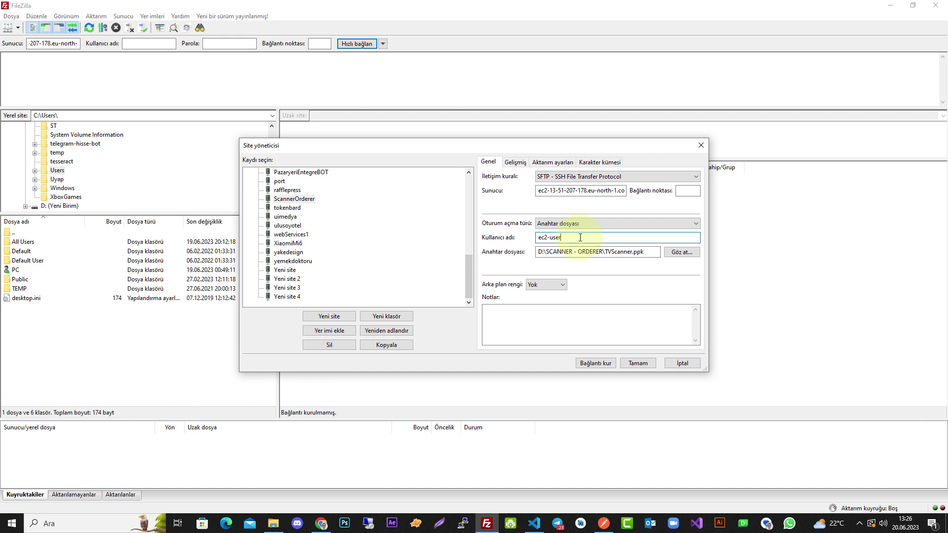
pyautogui.click(599, 365)
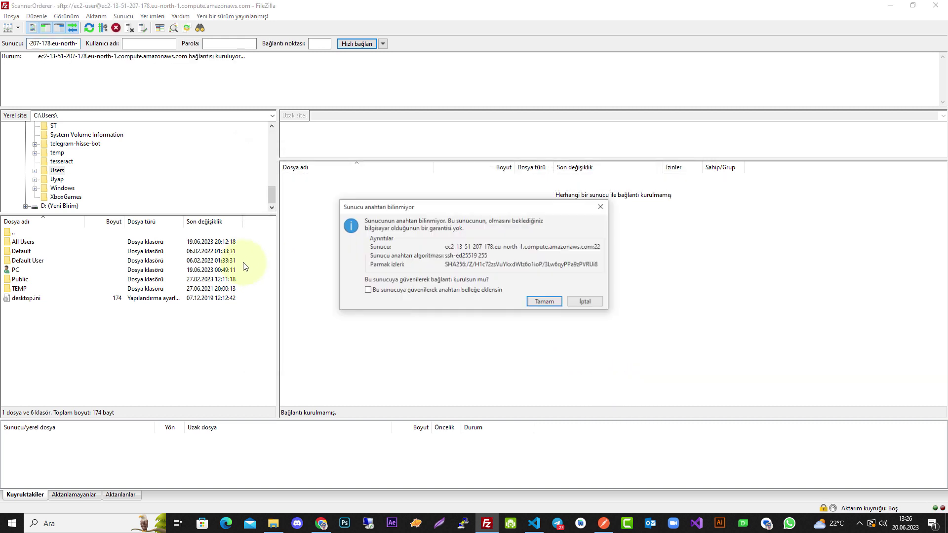
pyautogui.click(545, 301)
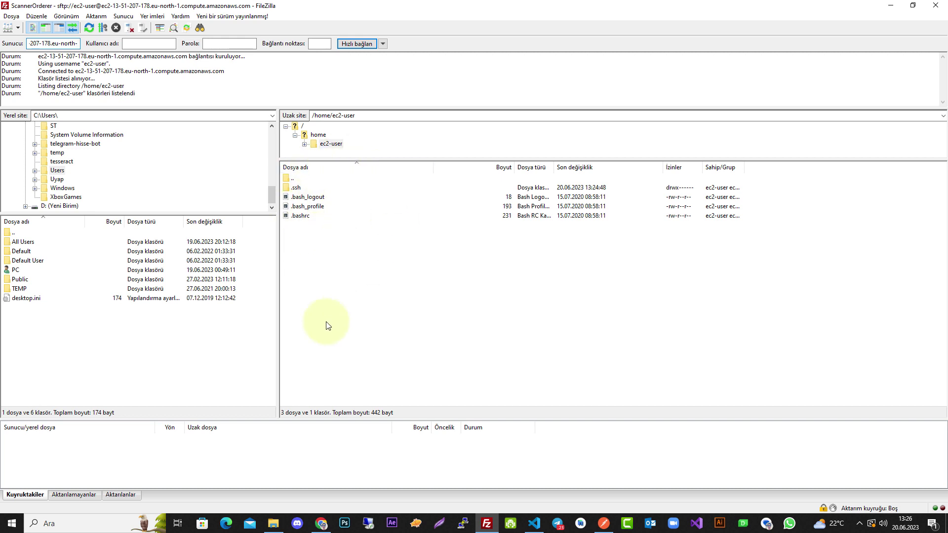
# Upload app.py and requirements.txt from the local SCANNER - ORDERER folder to /home/ec2-user on the server.
pyautogui.click(273, 523)
pyautogui.moveTo(455, 336); pyautogui.dragTo(484, 279)
pyautogui.click(489, 292)
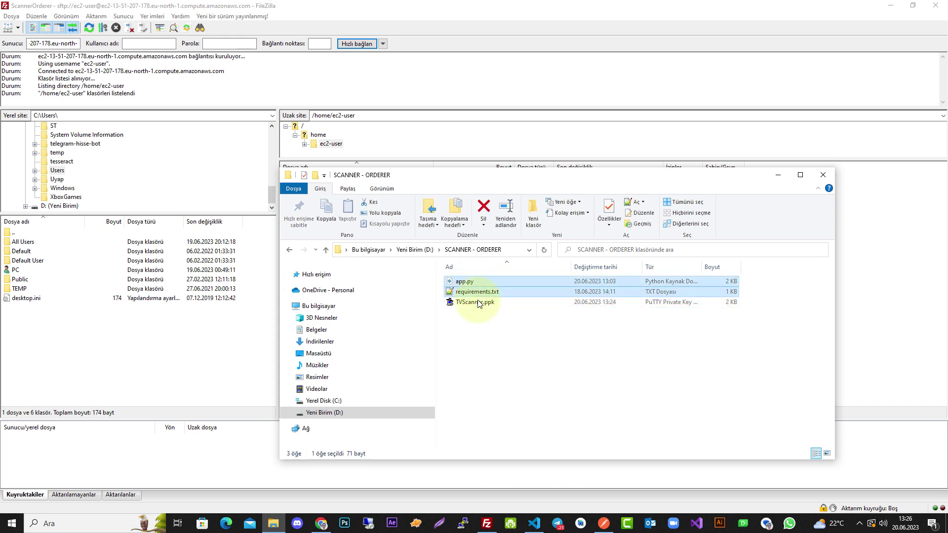
pyautogui.keyDown('ctrl'); pyautogui.click(464, 281); pyautogui.keyUp('ctrl')
pyautogui.moveTo(390, 174); pyautogui.dragTo(206, 142)
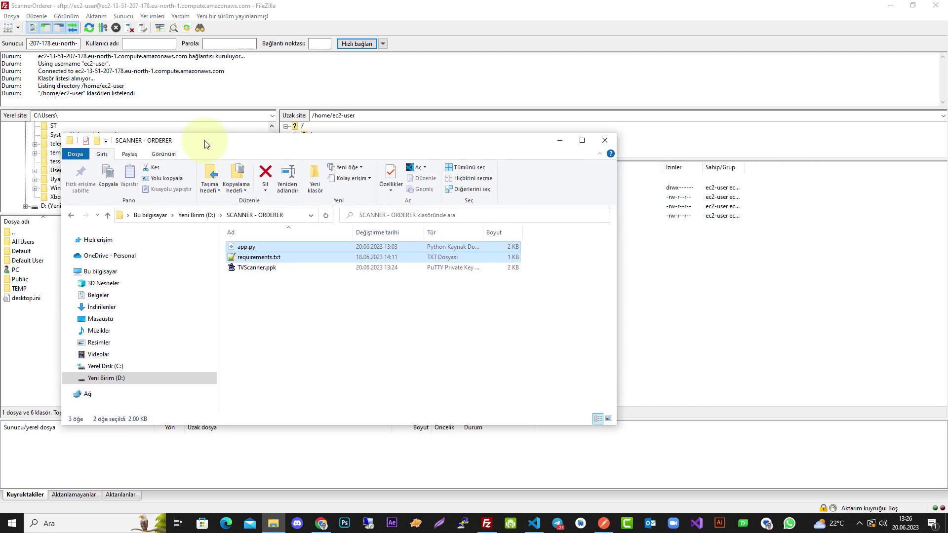
pyautogui.moveTo(280, 258); pyautogui.dragTo(714, 298)
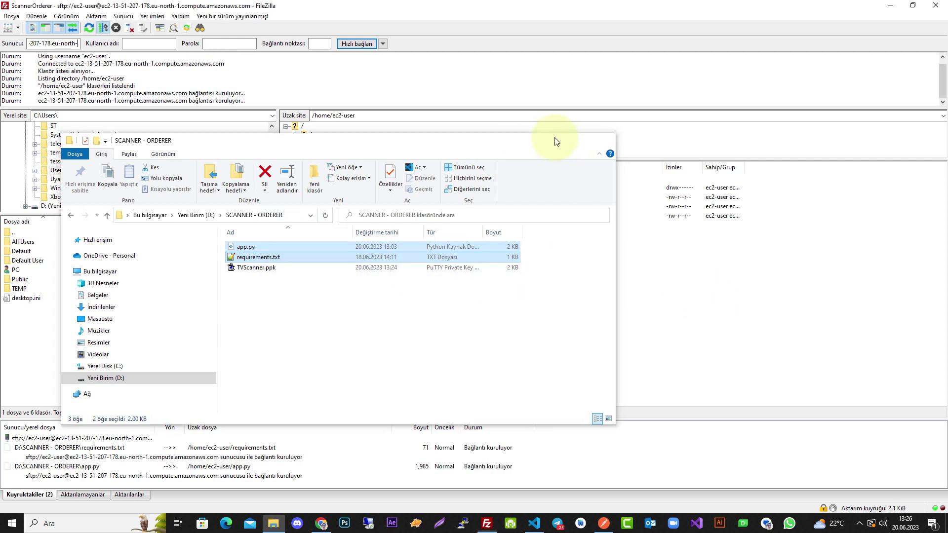
pyautogui.click(559, 141)
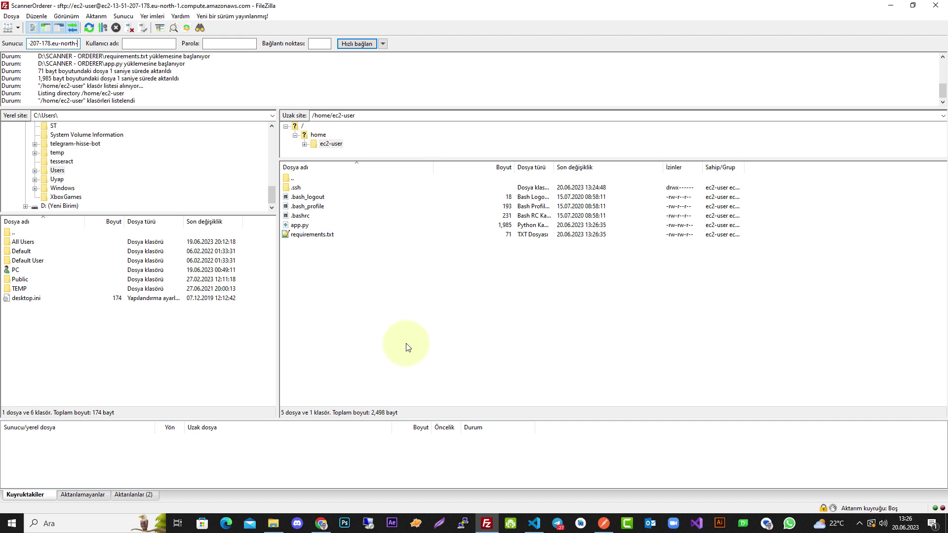
# Open PuTTY and set TVScanner.ppk from the SCANNER - ORDERER folder as the private key file for SSH authentication.
pyautogui.click(463, 523)
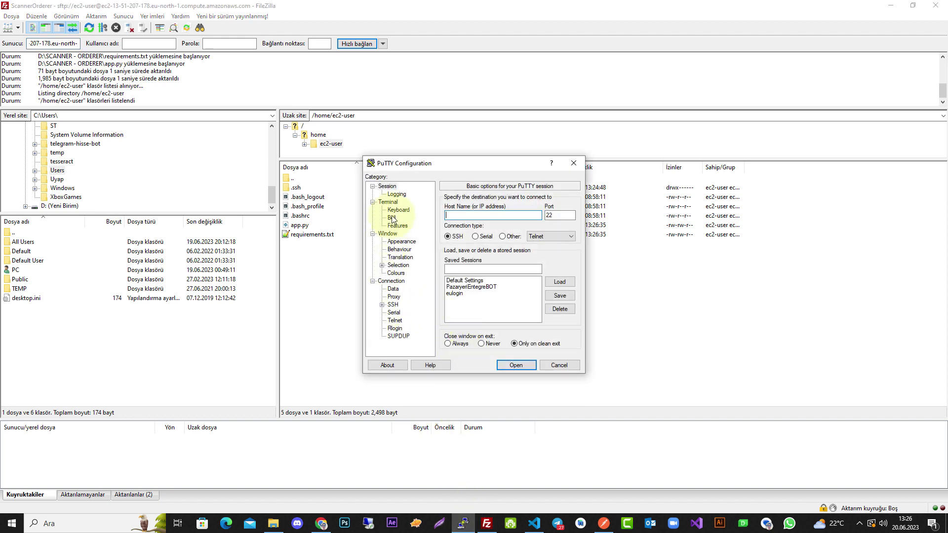
pyautogui.click(382, 305)
pyautogui.click(404, 313)
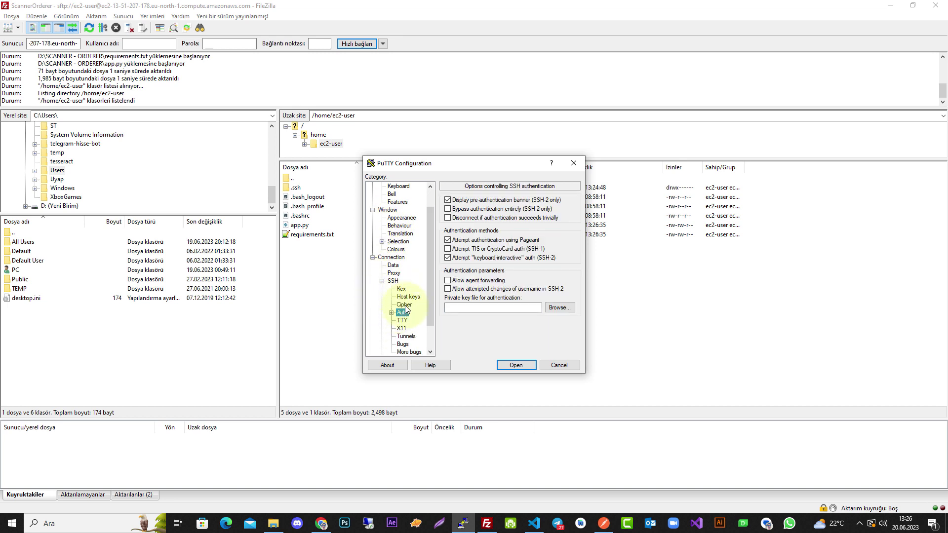
pyautogui.click(562, 307)
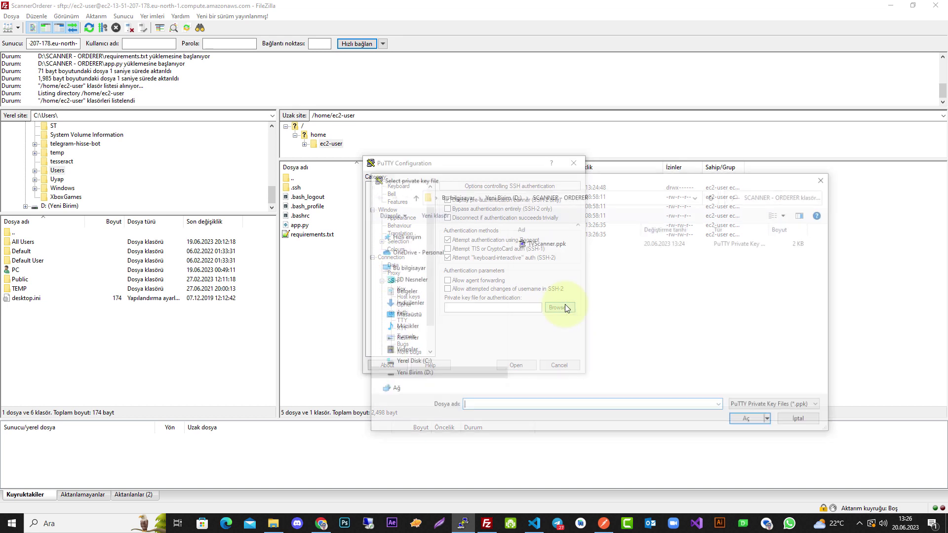
pyautogui.click(553, 243)
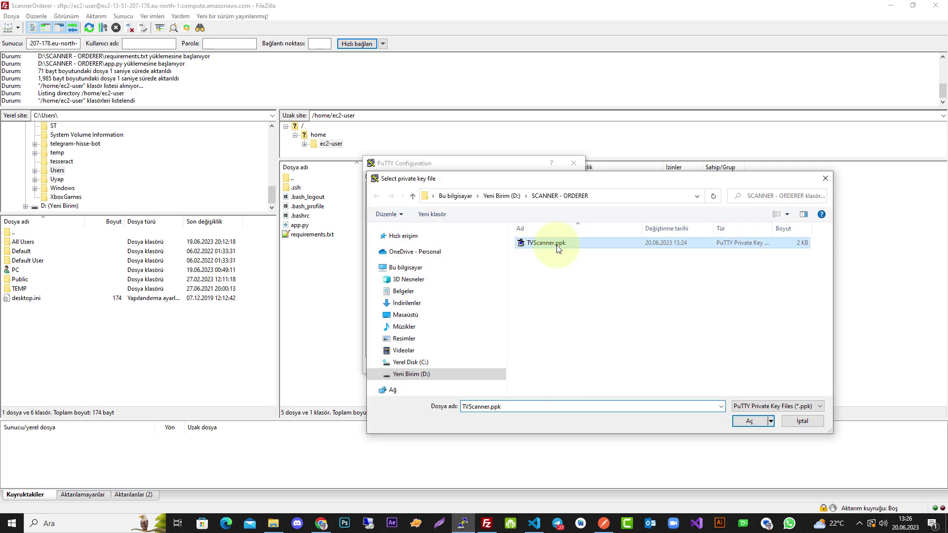
pyautogui.click(747, 421)
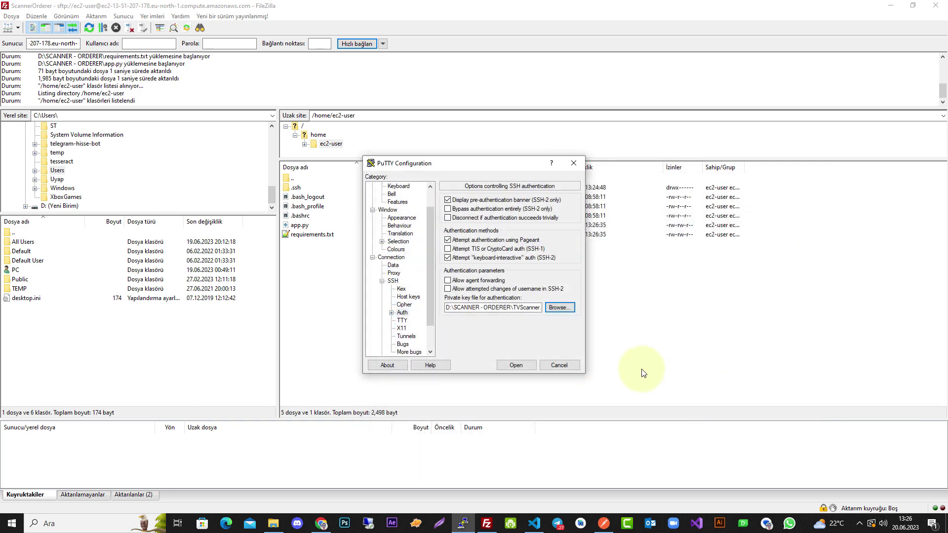
pyautogui.scroll(1, 395, 277)
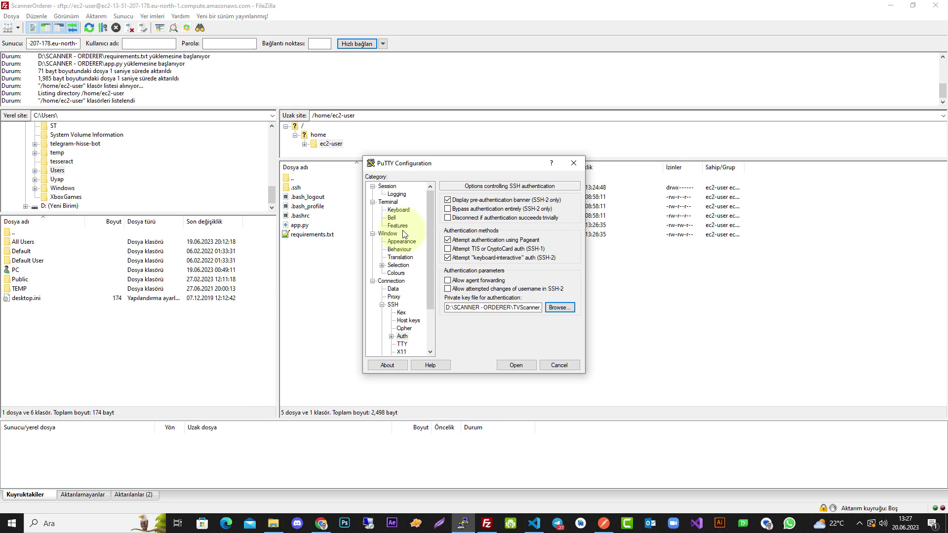
# Set the PuTTY session's host name to the instance's public DNS copied from AWS, and save the session as ScannerOrderer.
pyautogui.click(387, 187)
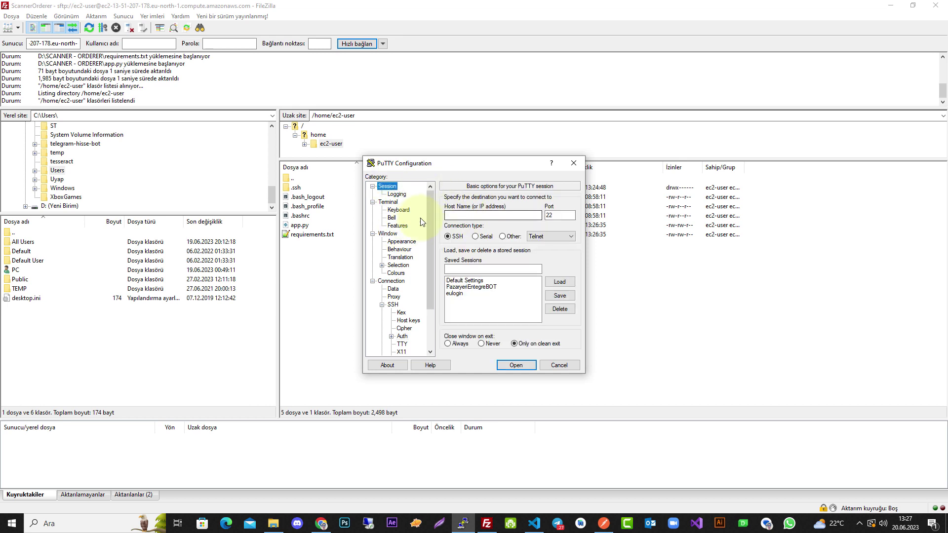
pyautogui.click(321, 526)
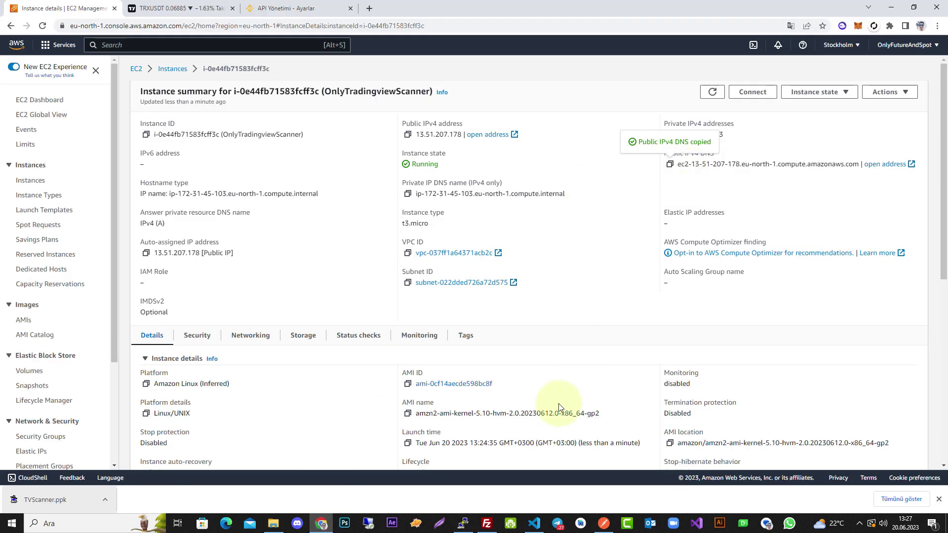
pyautogui.click(463, 523)
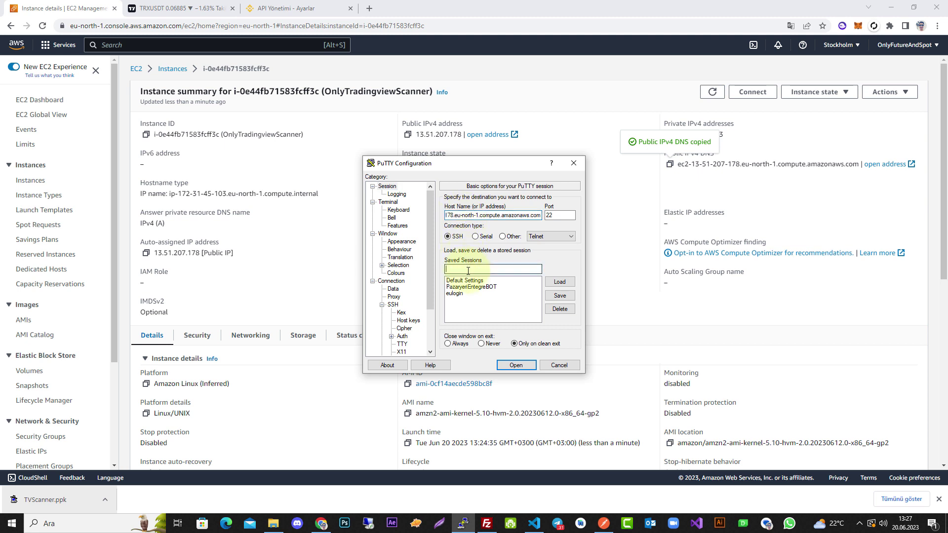
pyautogui.write('ScannerOrderer')
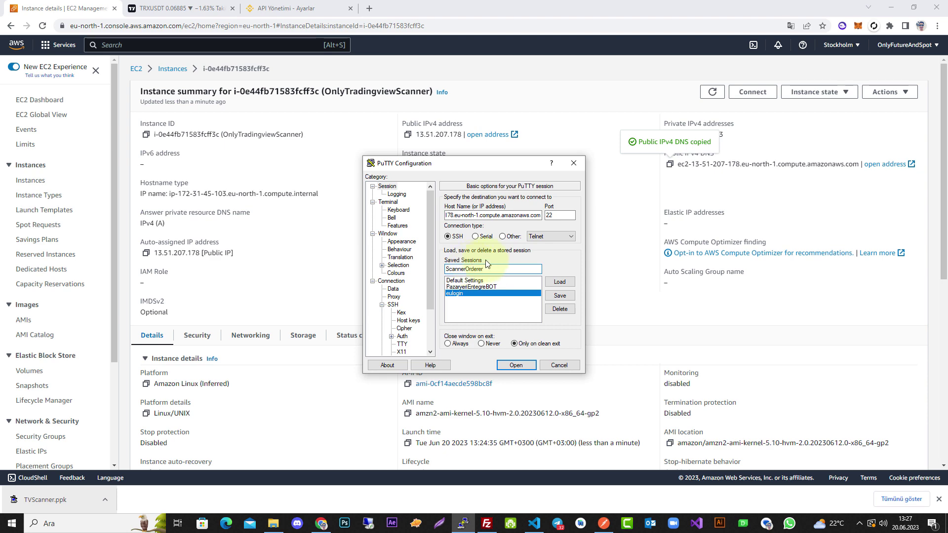
pyautogui.click(566, 297)
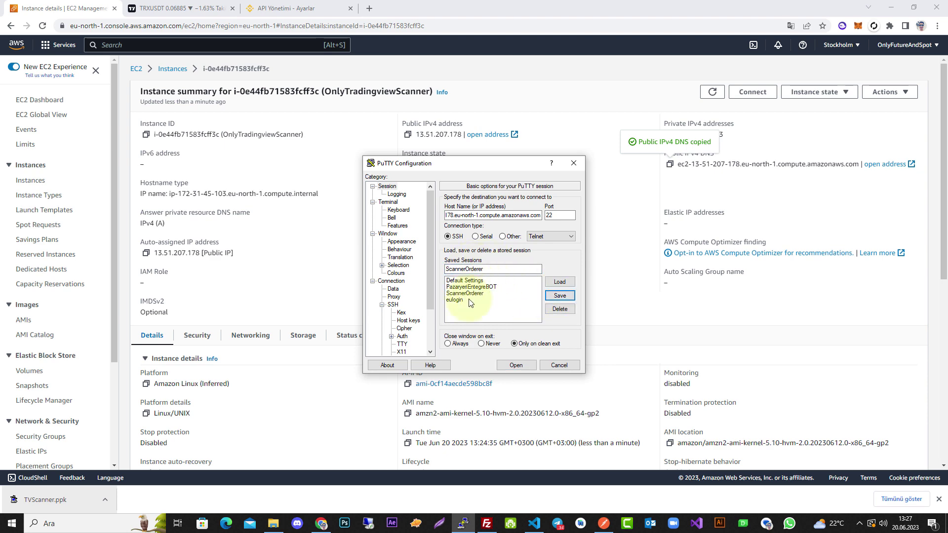
# Open the saved ScannerOrderer session and log in as ec2-user.
pyautogui.doubleClick(482, 295)
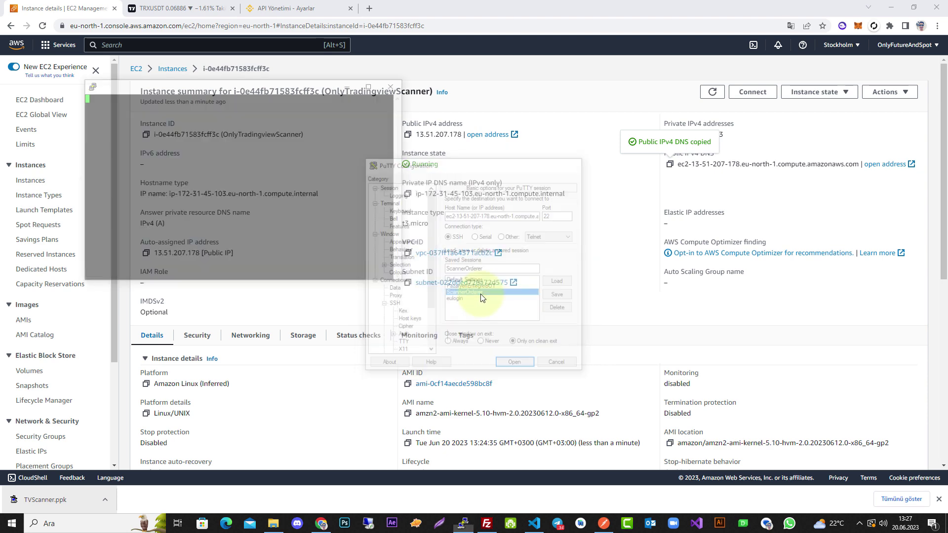
pyautogui.click(261, 256)
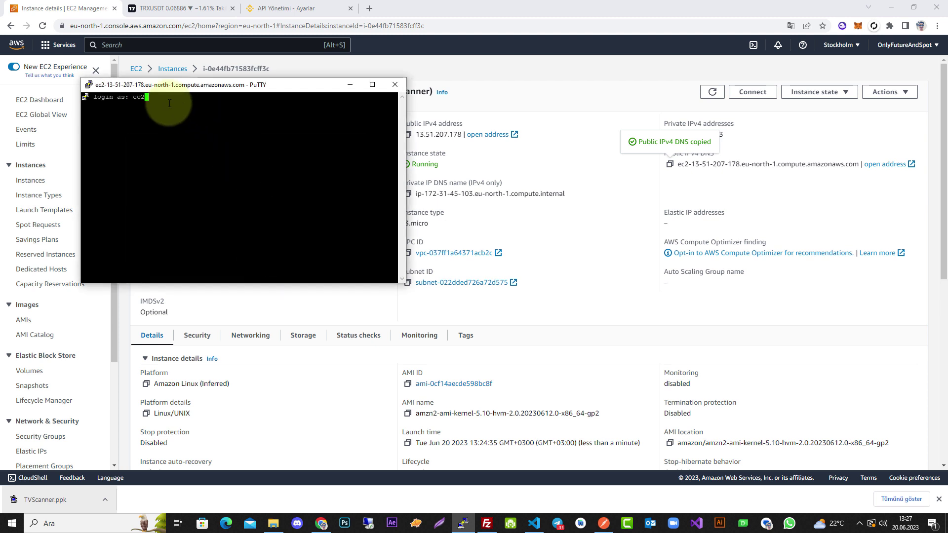
pyautogui.press('Return')
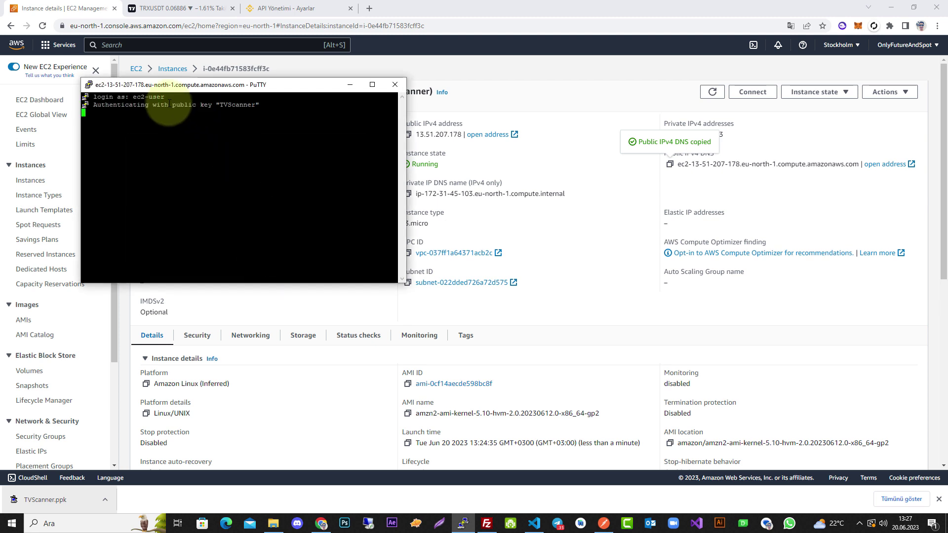
pyautogui.moveTo(199, 94); pyautogui.dragTo(305, 120)
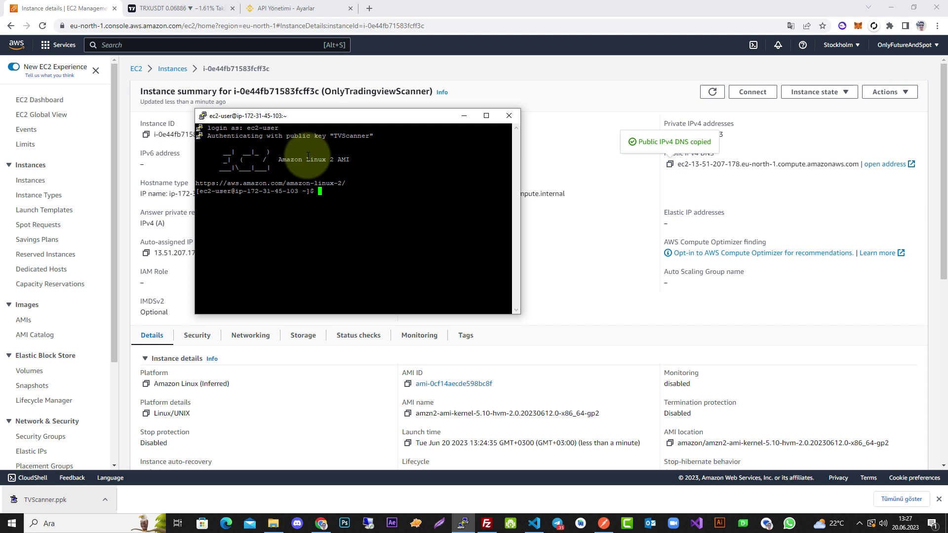
# List the home directory with ls and compare it with the uploaded app.py and requirements.txt in FileZilla.
pyautogui.write('ls')
pyautogui.press('Return')
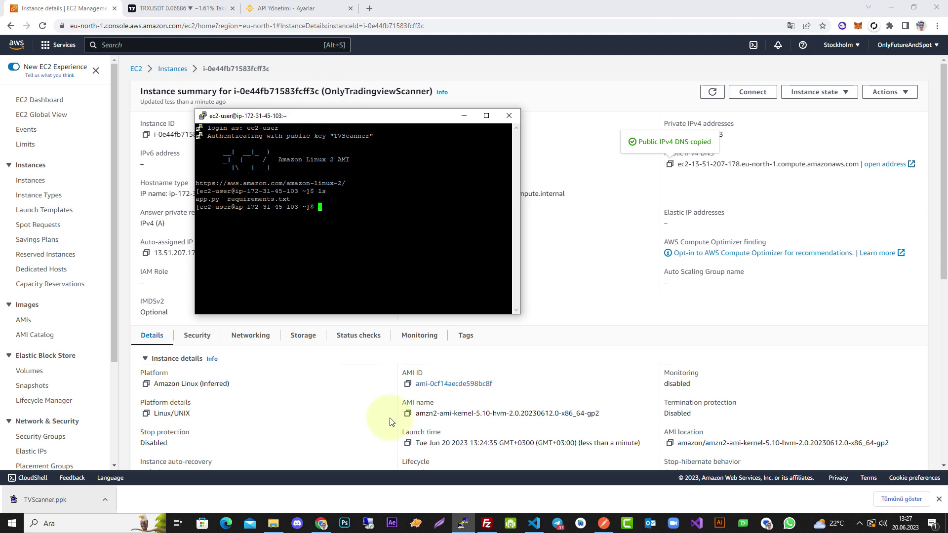
pyautogui.click(486, 524)
pyautogui.moveTo(296, 251); pyautogui.dragTo(308, 228)
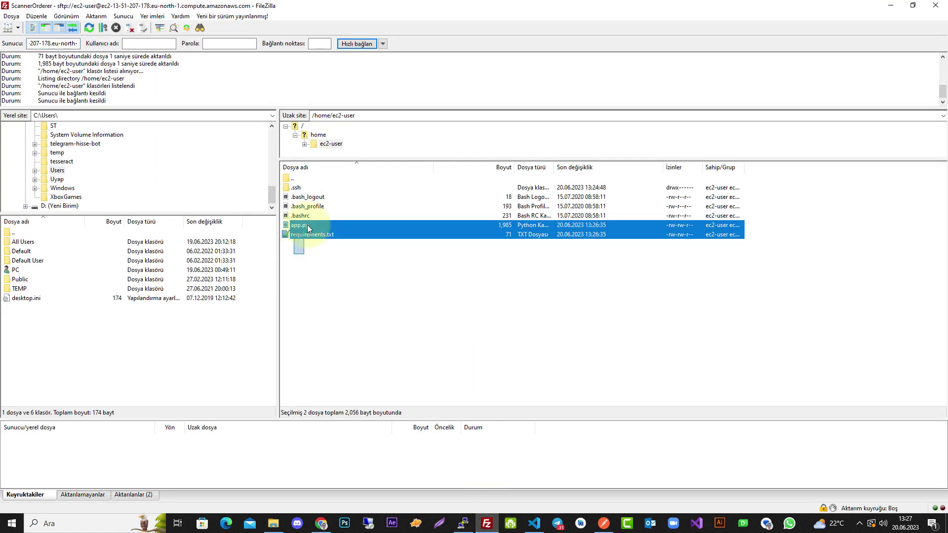
pyautogui.click(463, 524)
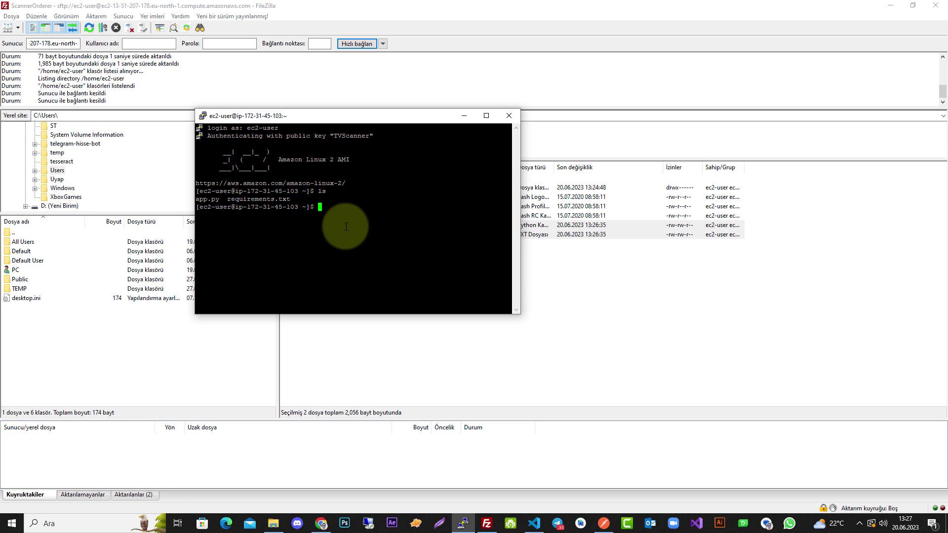
pyautogui.click(321, 523)
pyautogui.click(161, 9)
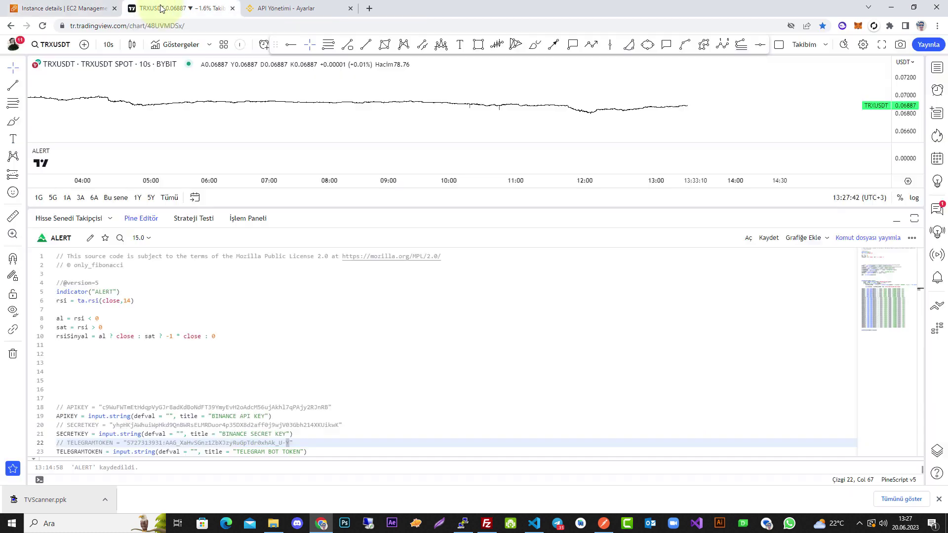
pyautogui.moveTo(54, 157)
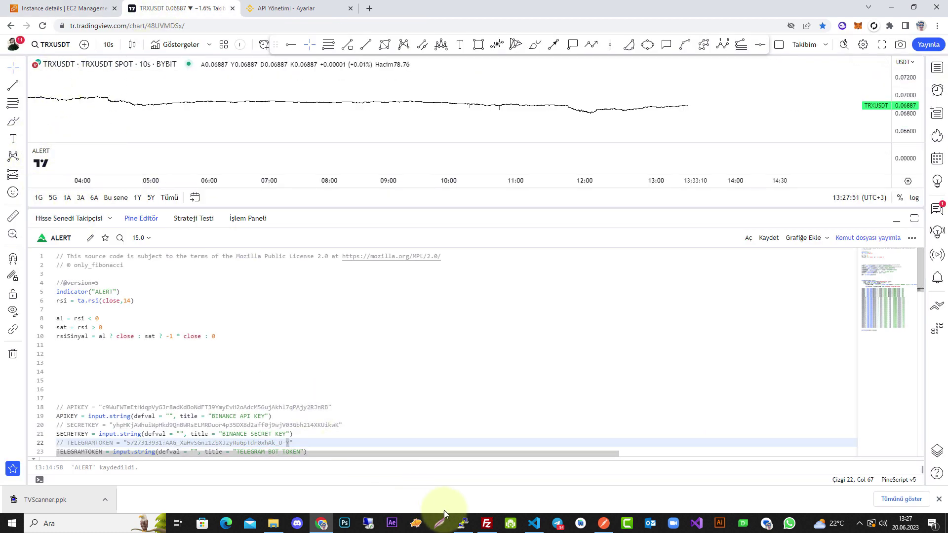
# Switch to the root user with sudo su in PuTTY and run pip3 install -r requirements.txt.
pyautogui.click(463, 523)
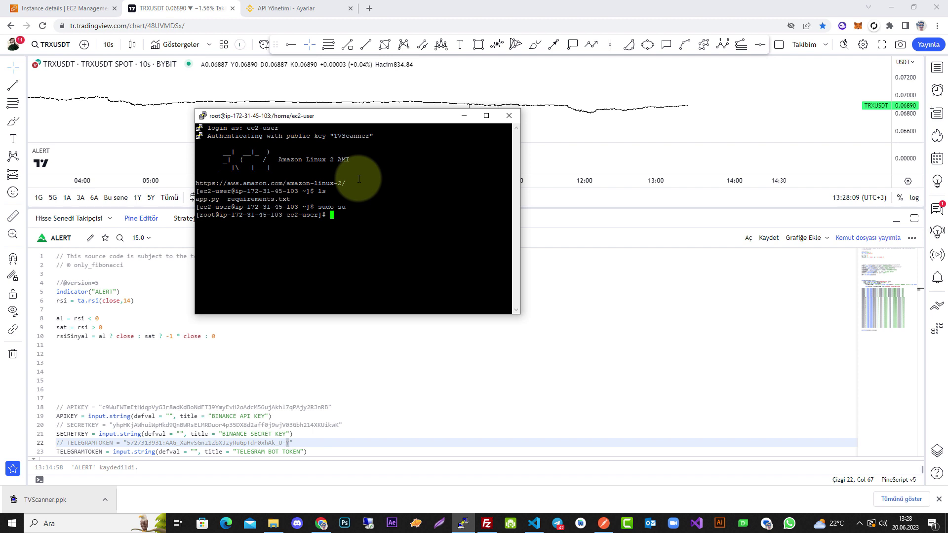
pyautogui.write('pip3 install -r requirements.txt')
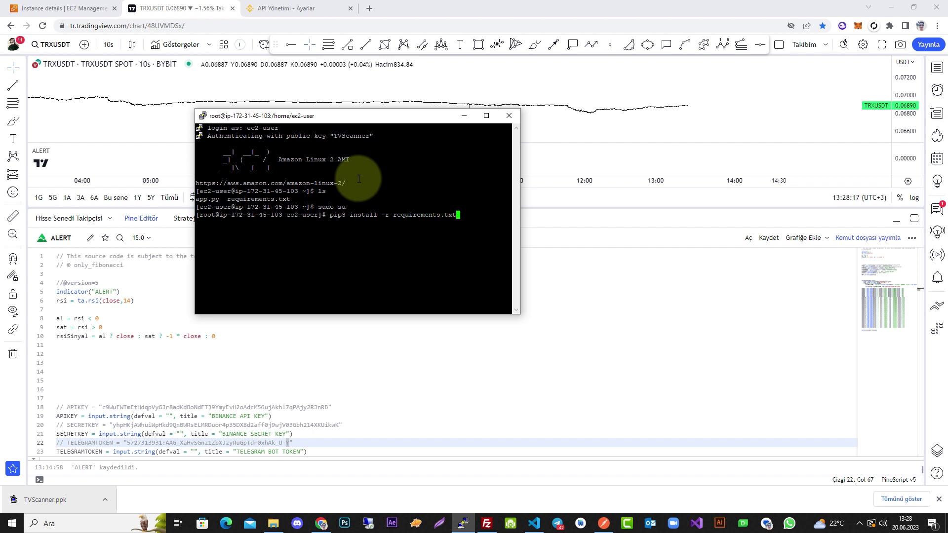
pyautogui.press('Return')
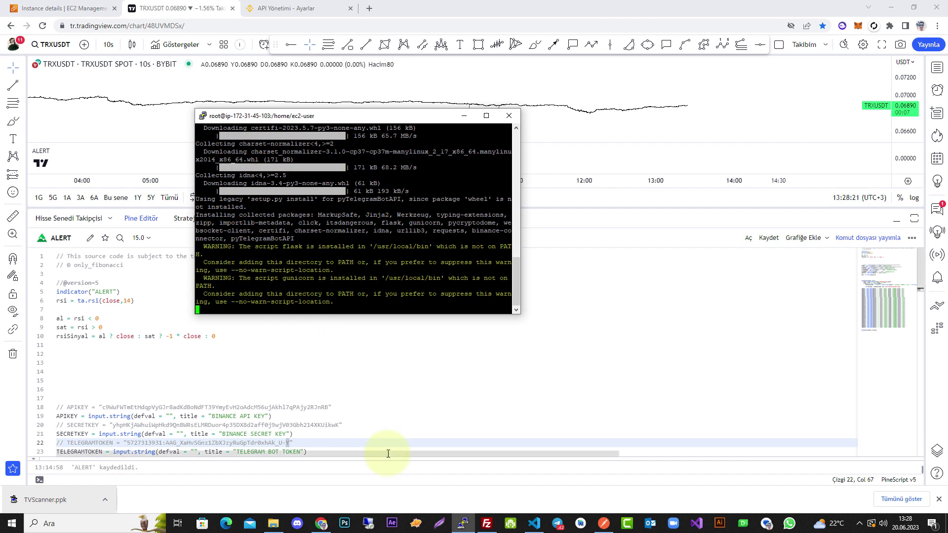
# Review the packages listed in requirements.txt in Visual Studio Code and check them against the pip install output in PuTTY.
pyautogui.click(537, 523)
pyautogui.click(62, 79)
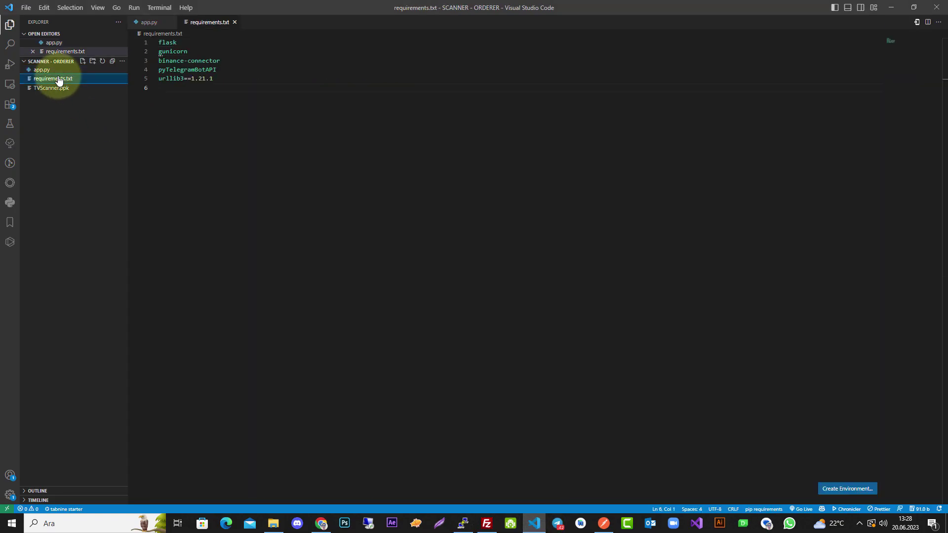
pyautogui.moveTo(241, 80); pyautogui.dragTo(160, 44)
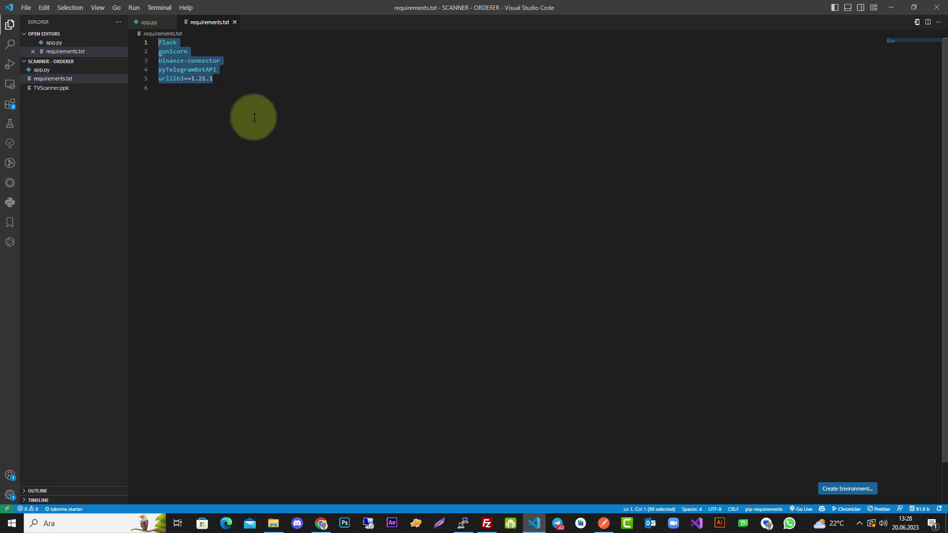
pyautogui.click(462, 523)
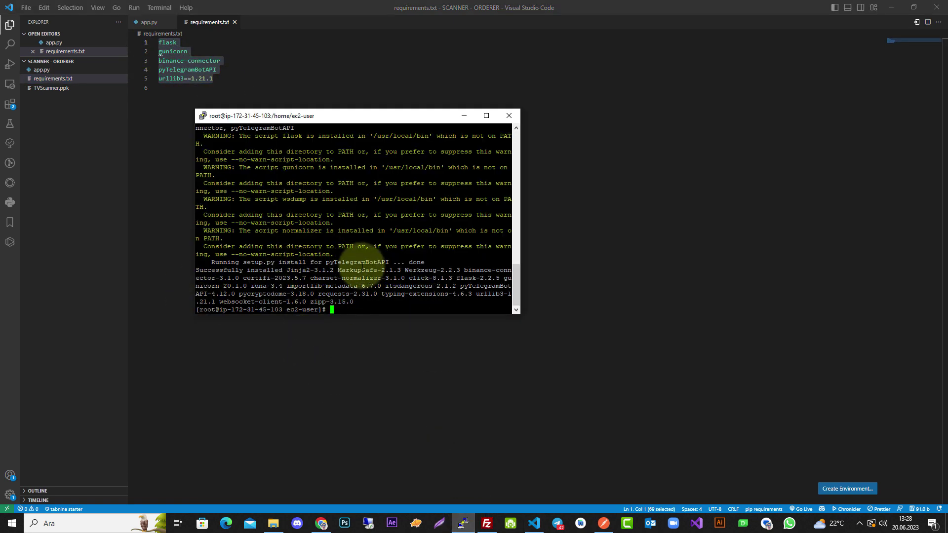
pyautogui.scroll(5, 363, 266)
pyautogui.scroll(-5, 363, 267)
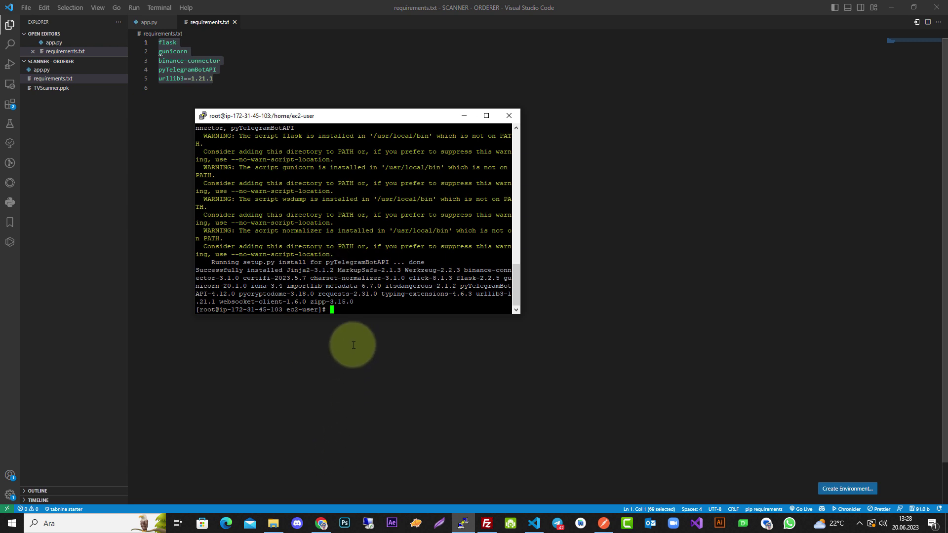
# Start a screen session on the server and enter python3 app.py to launch the app in it.
pyautogui.write('screen')
pyautogui.press('Return')
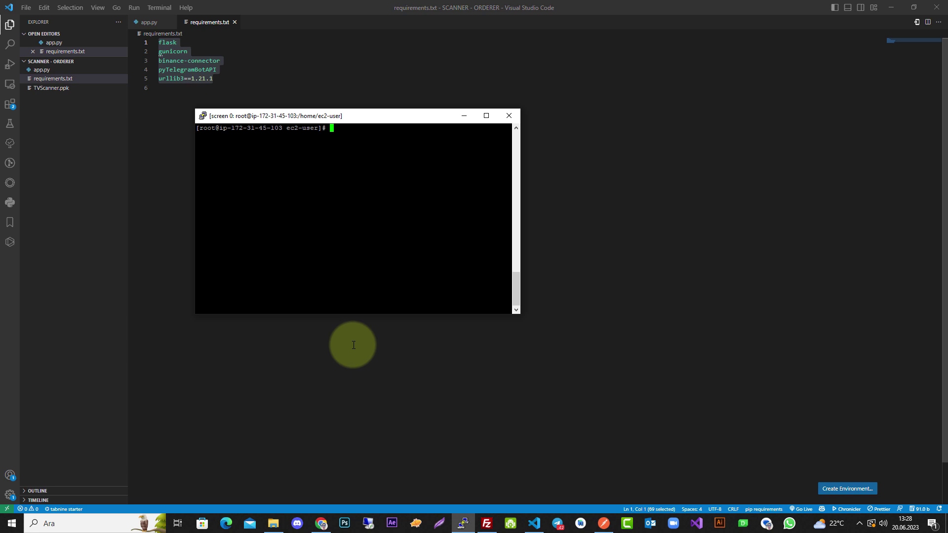
pyautogui.write('python3 app.py')
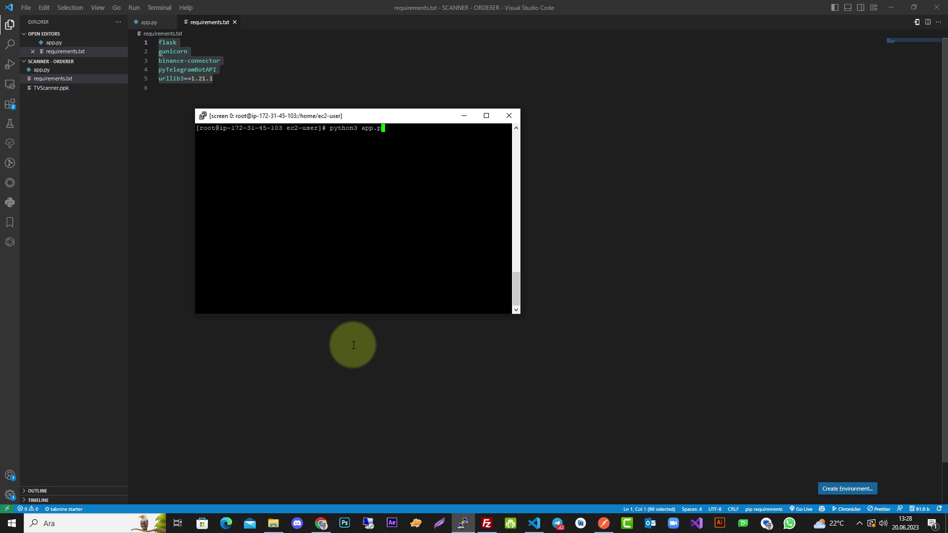